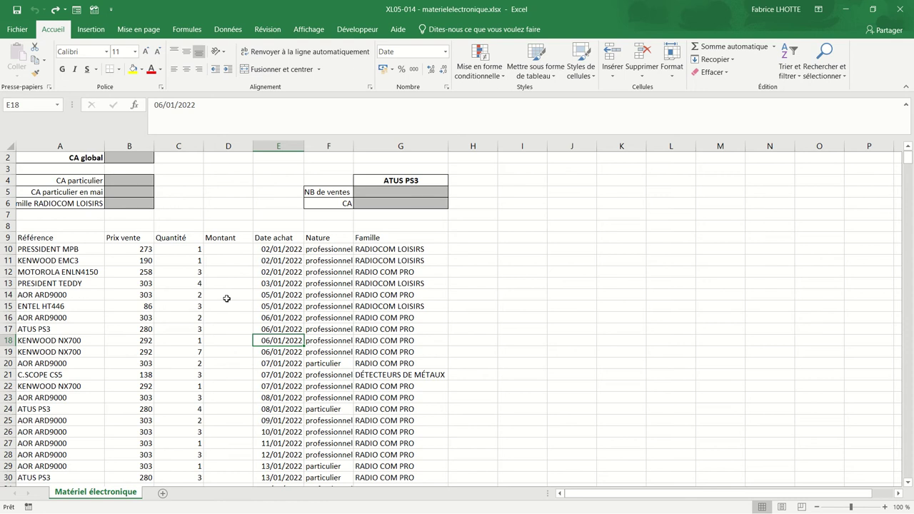
Step: Start a SOMMEPROD formula beside CA global on the sale prices, then cancel it
click(132, 160)
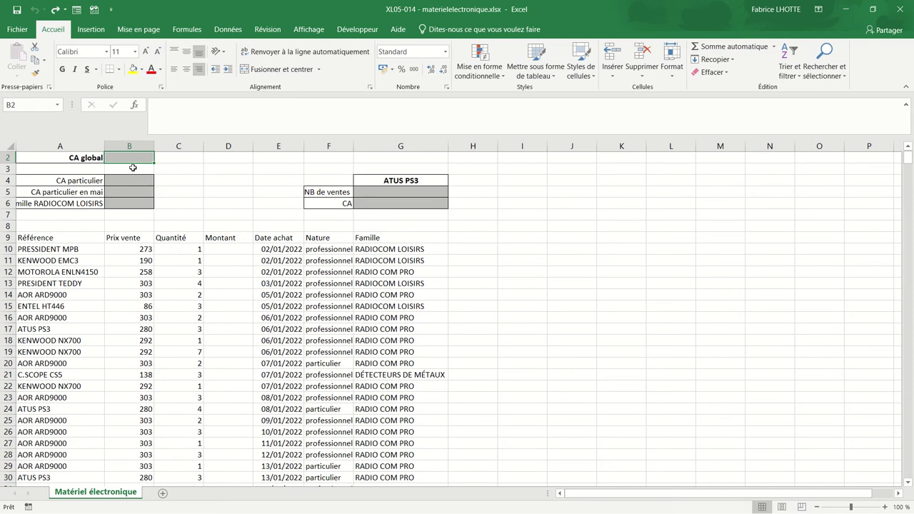
text(=)
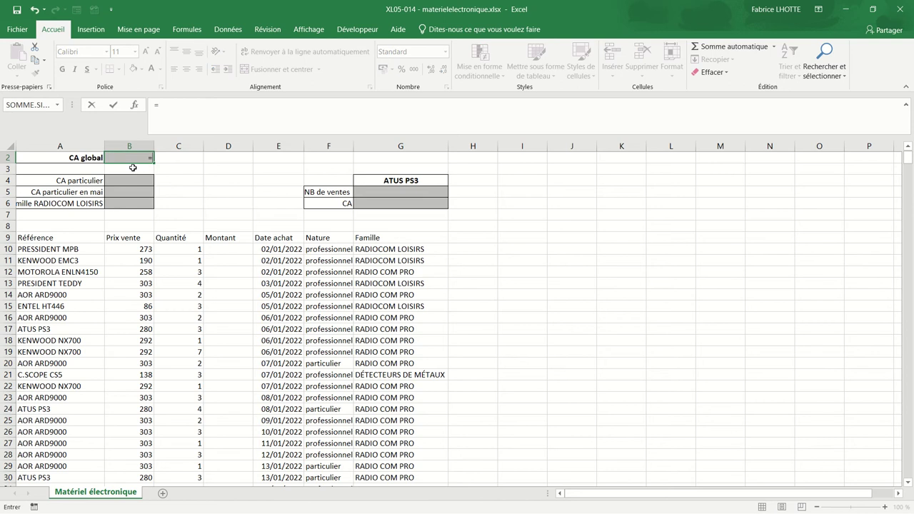
text(so)
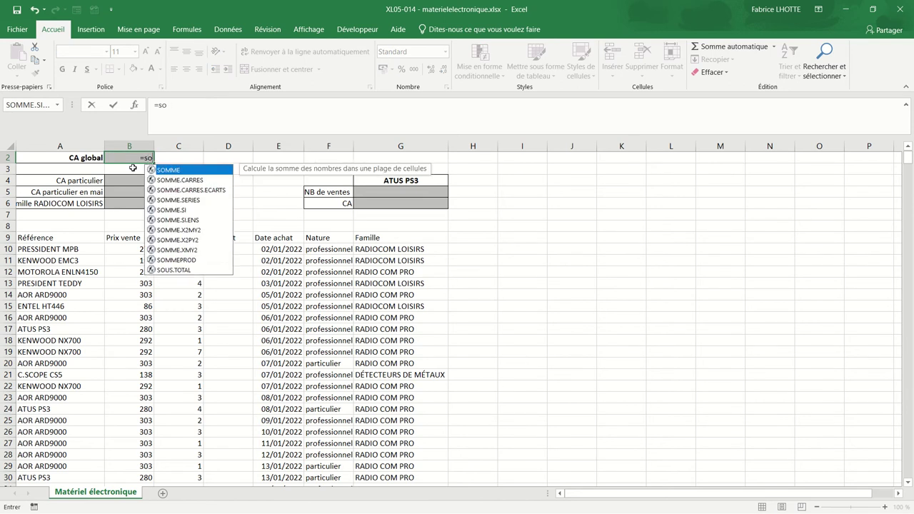
text(mmeprod)
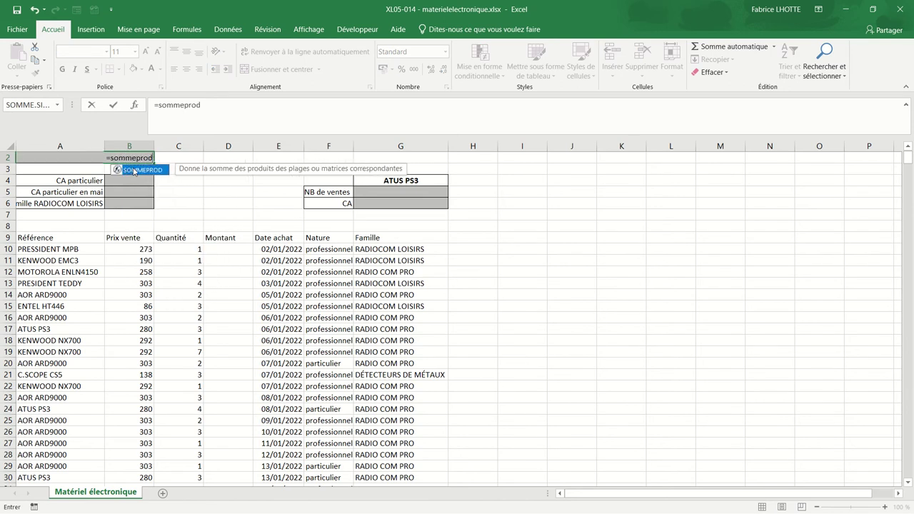
text(()
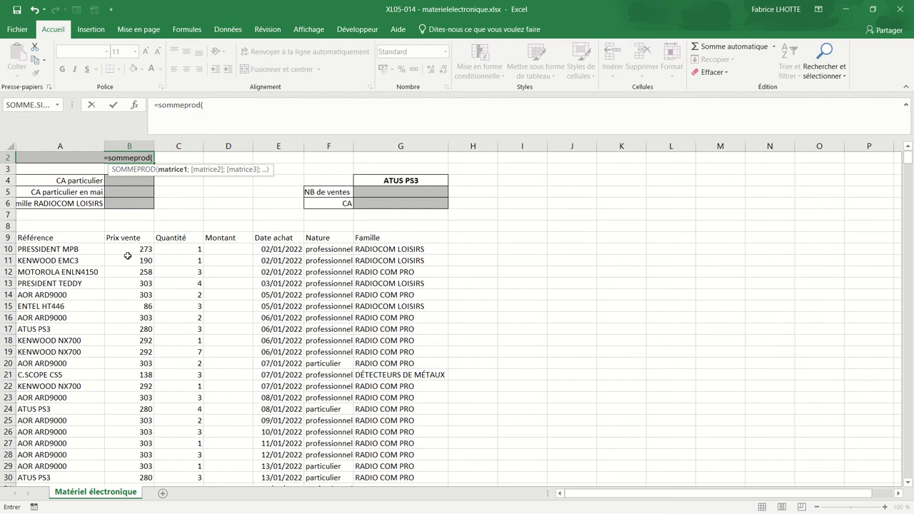
mouse_move(127, 252)
mouse_down()
mouse_move(118, 445)
mouse_move(156, 363)
mouse_up()
key(Escape)
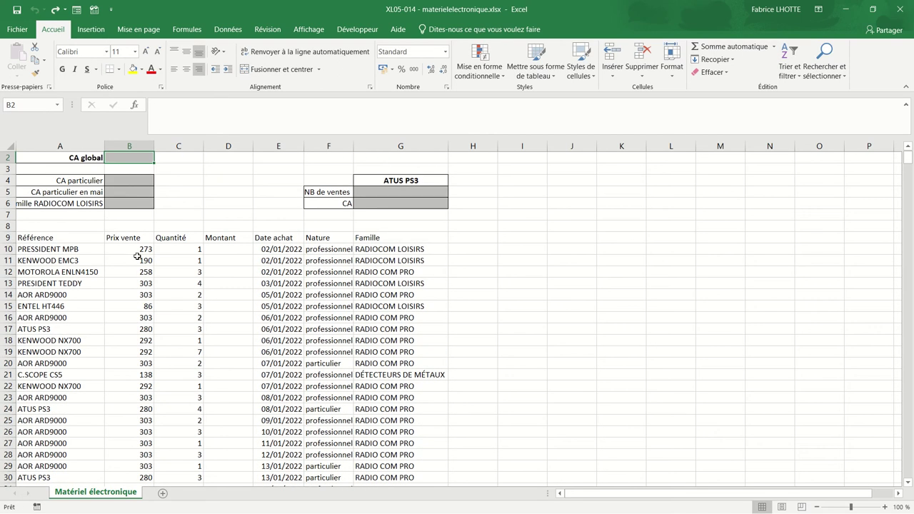
Step: Format the sales data A9:G730 as a banded table with headers, Tableau2
click(156, 249)
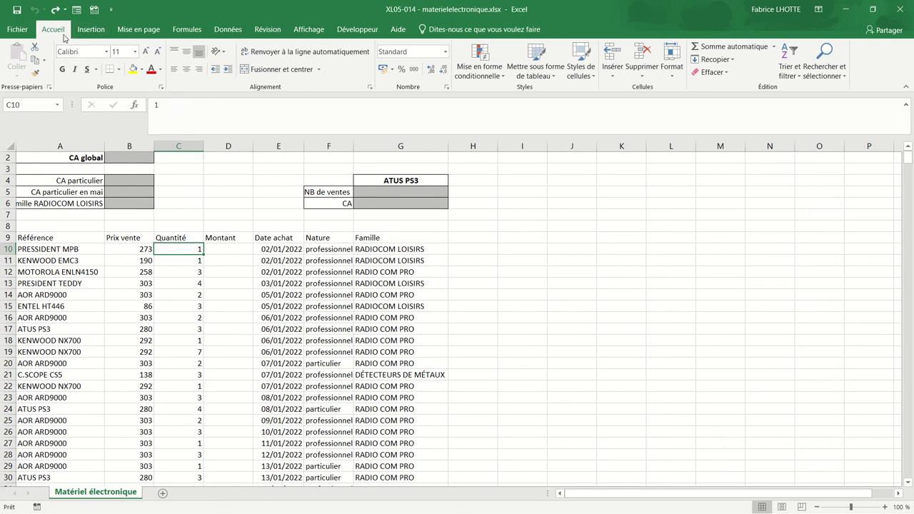
click(529, 67)
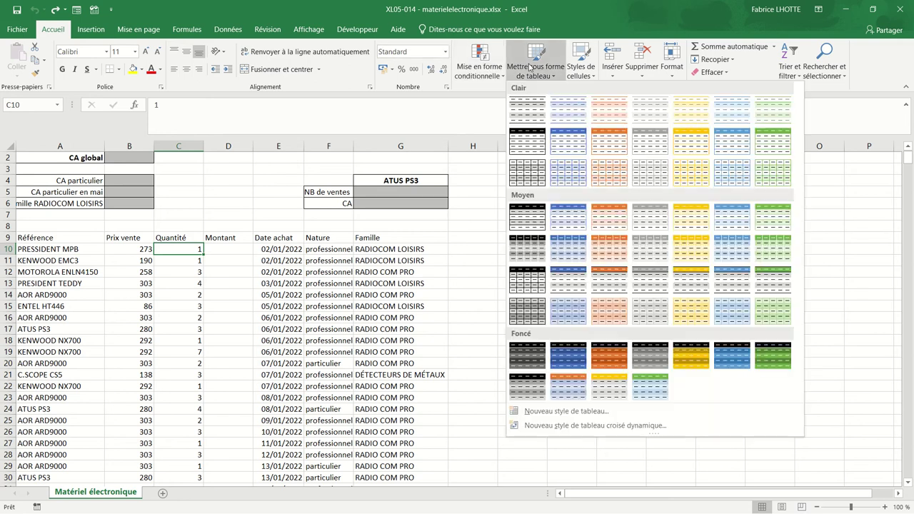
click(743, 220)
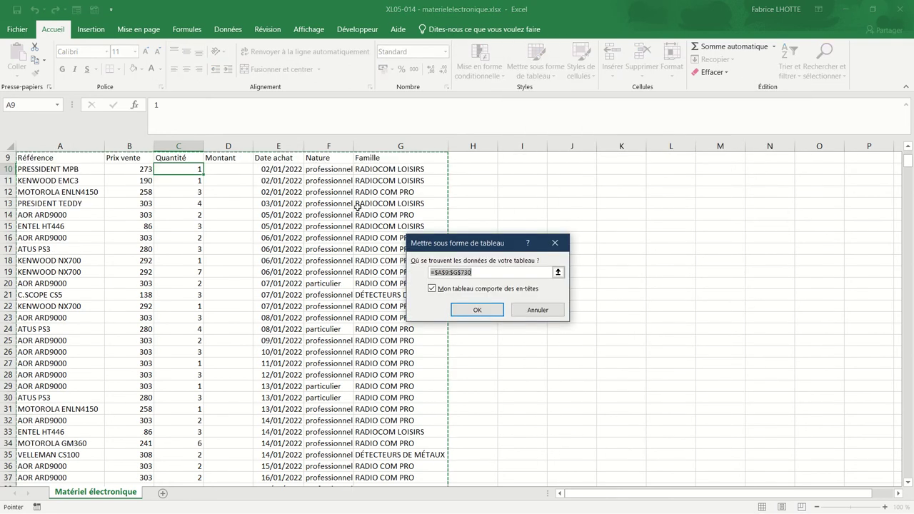
click(461, 309)
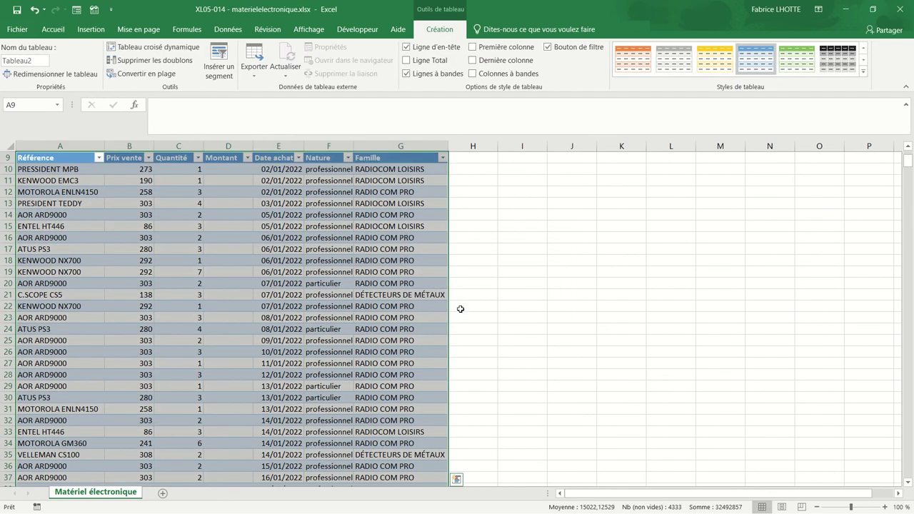
scroll(461, 309, up, 3)
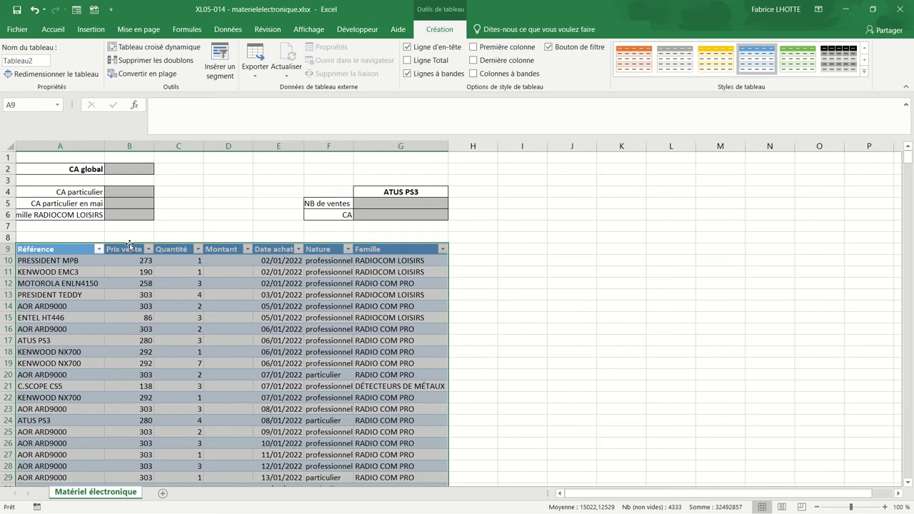
click(126, 263)
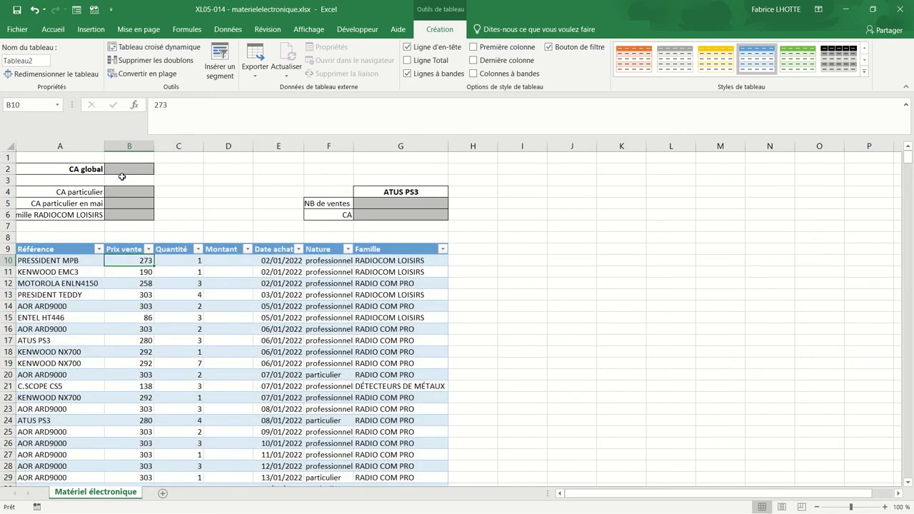
Step: Enter =SOMMEPROD(Tableau2[Prix vente];Tableau2[Quantité]) in B2 and show 913 747,00 € in accounting format
click(122, 173)
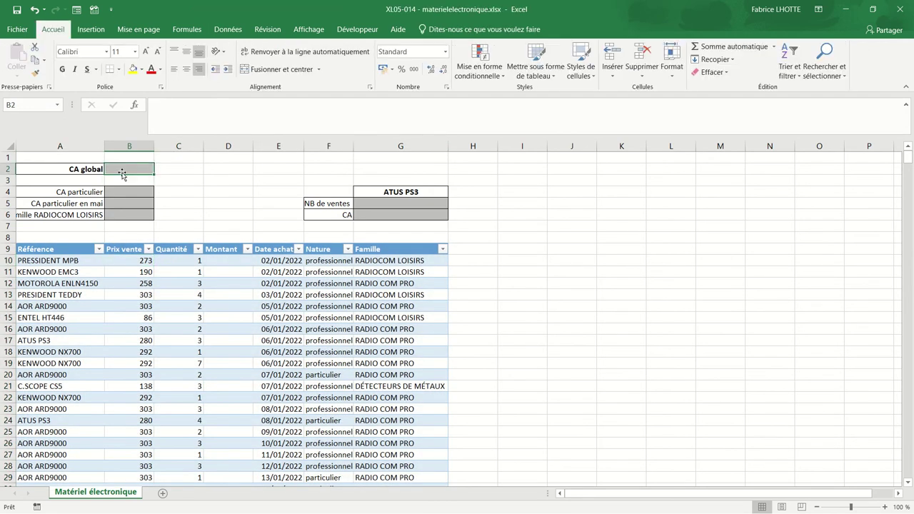
text(=somm)
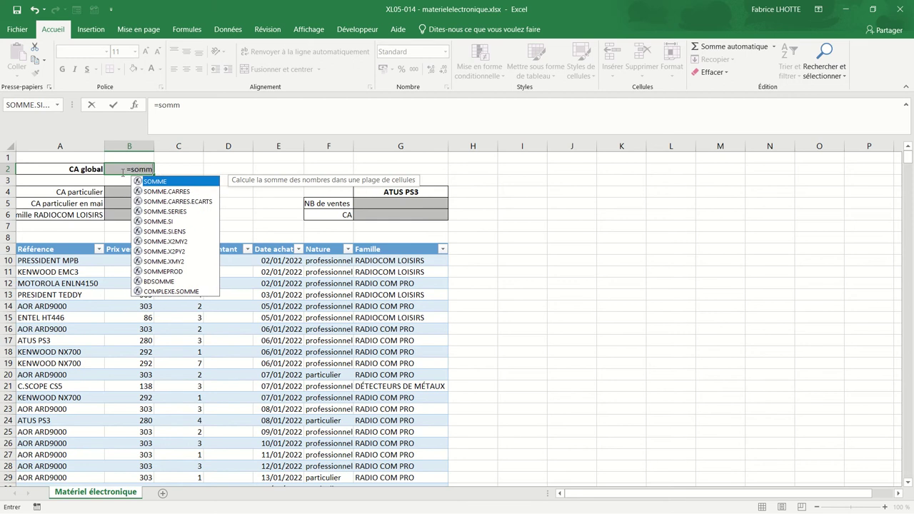
text(eprod)
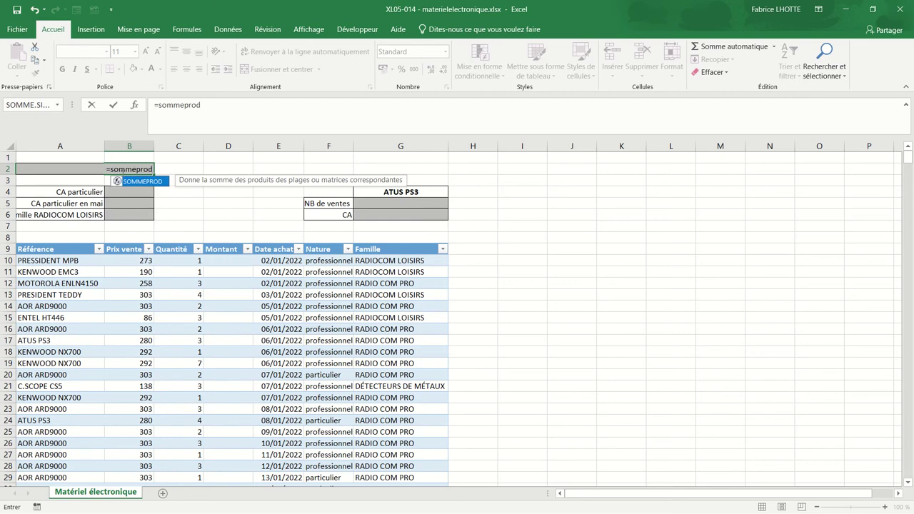
text(()
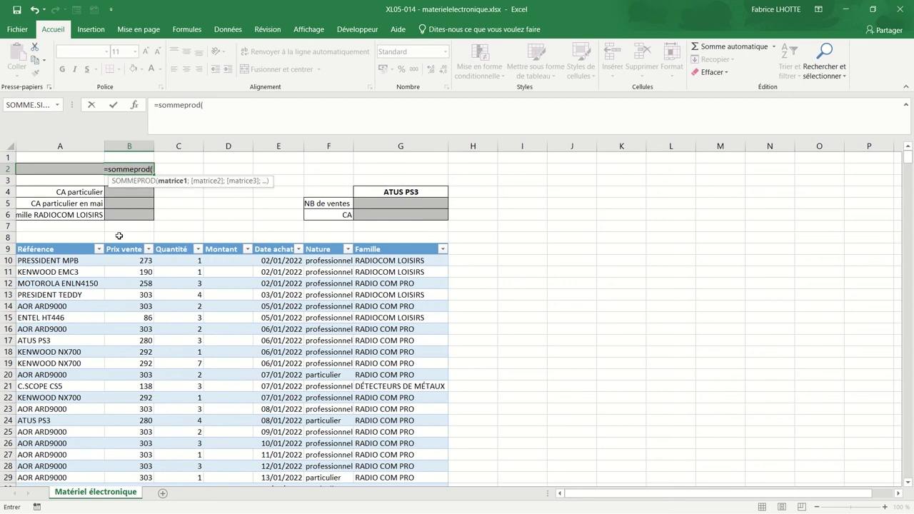
click(118, 245)
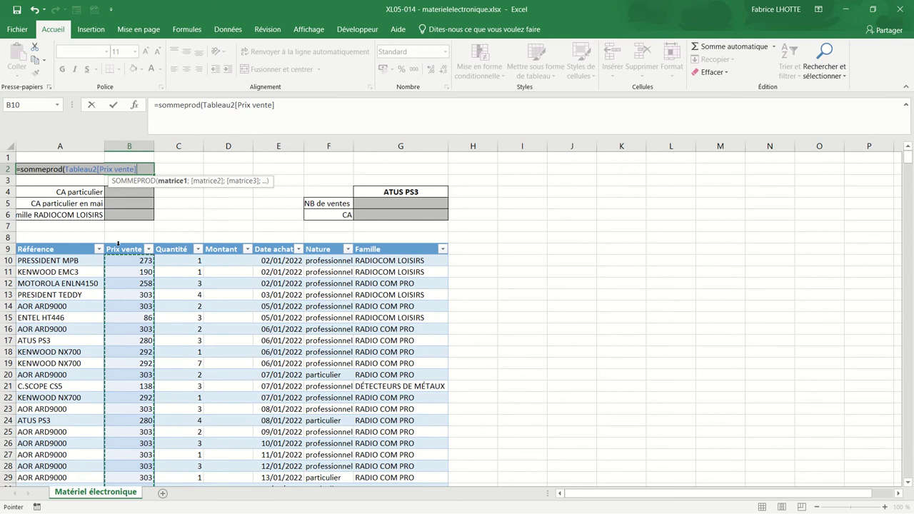
text(;)
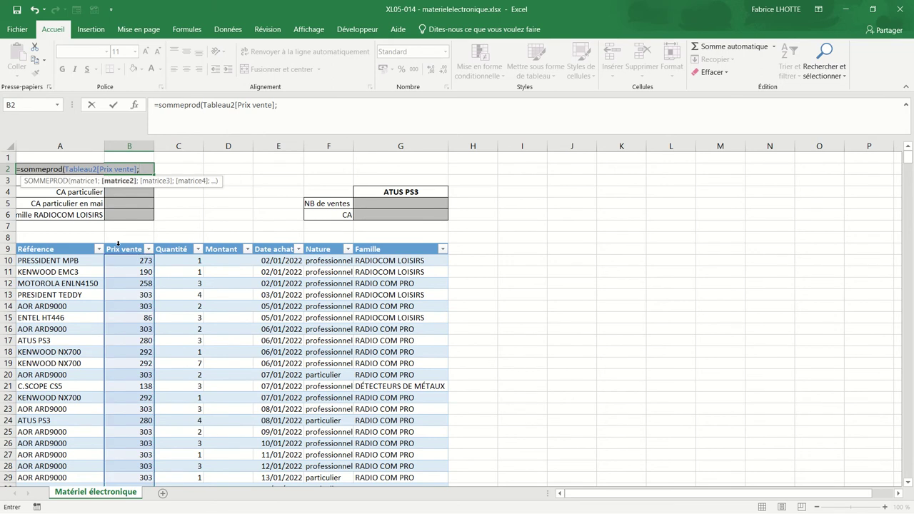
click(169, 243)
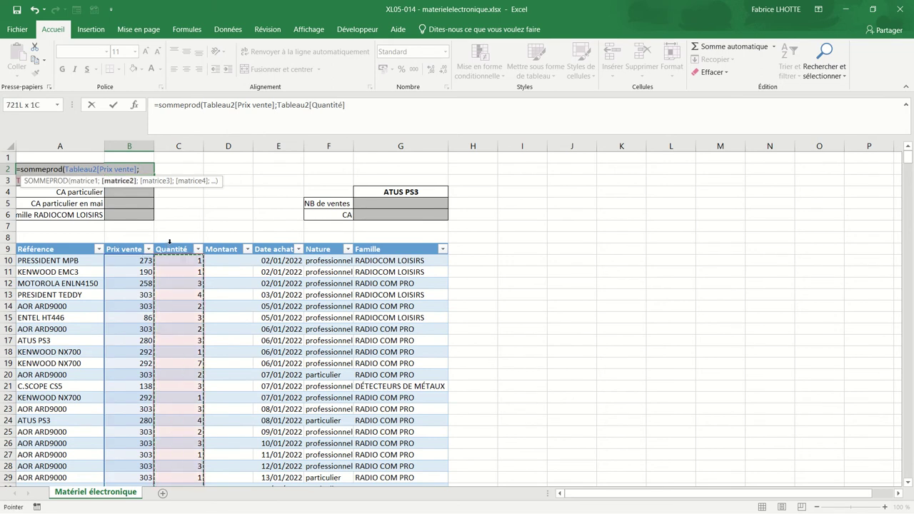
text())
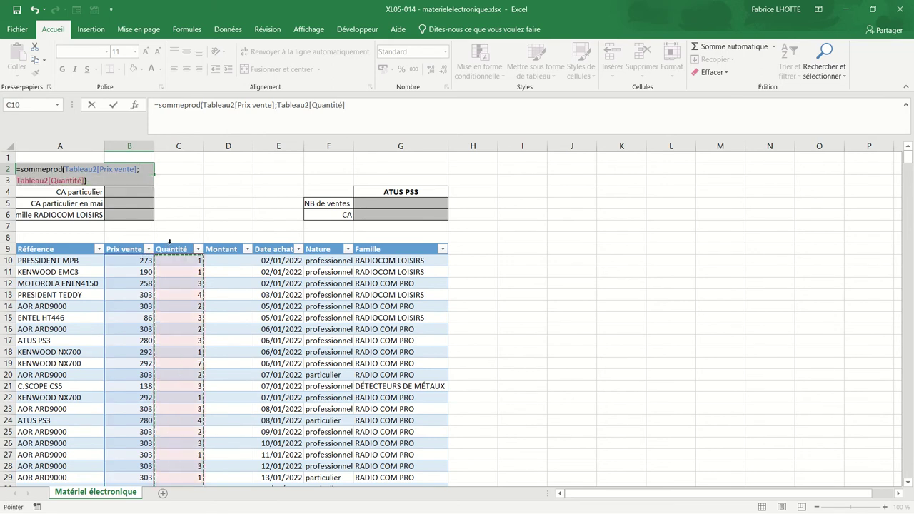
key(Return)
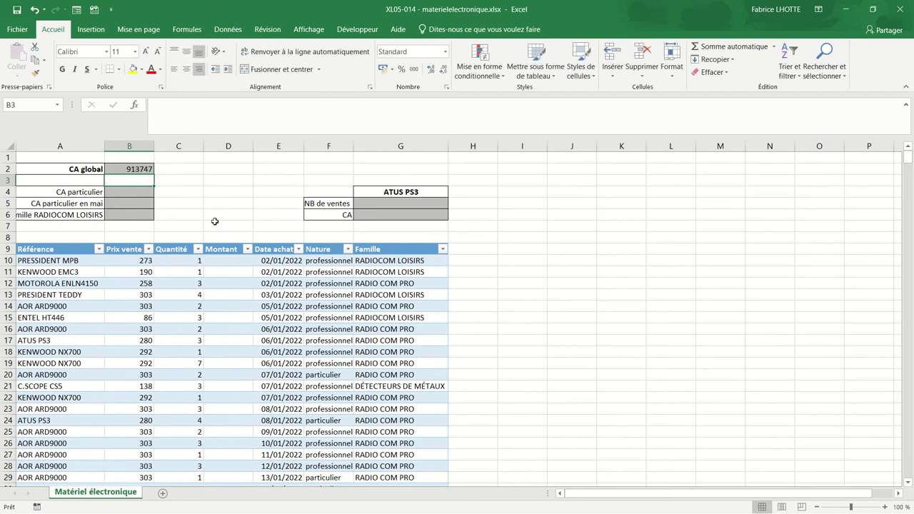
click(150, 169)
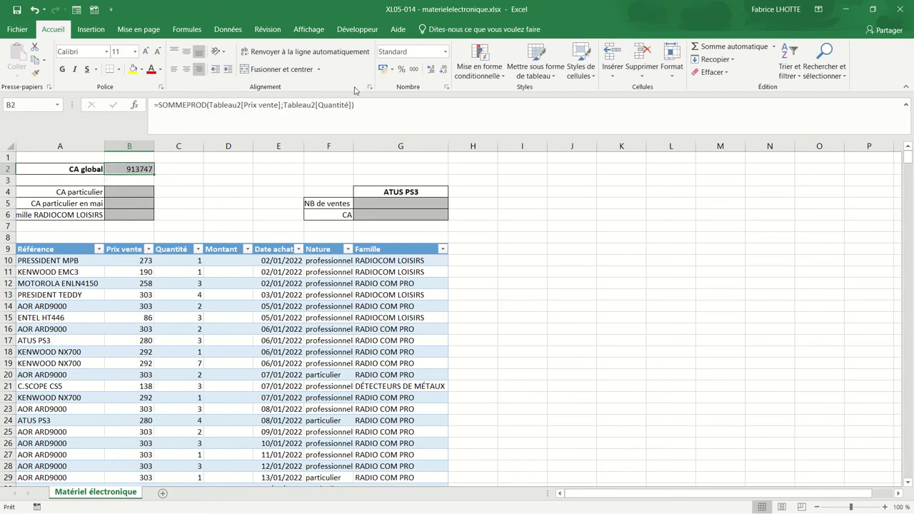
click(383, 69)
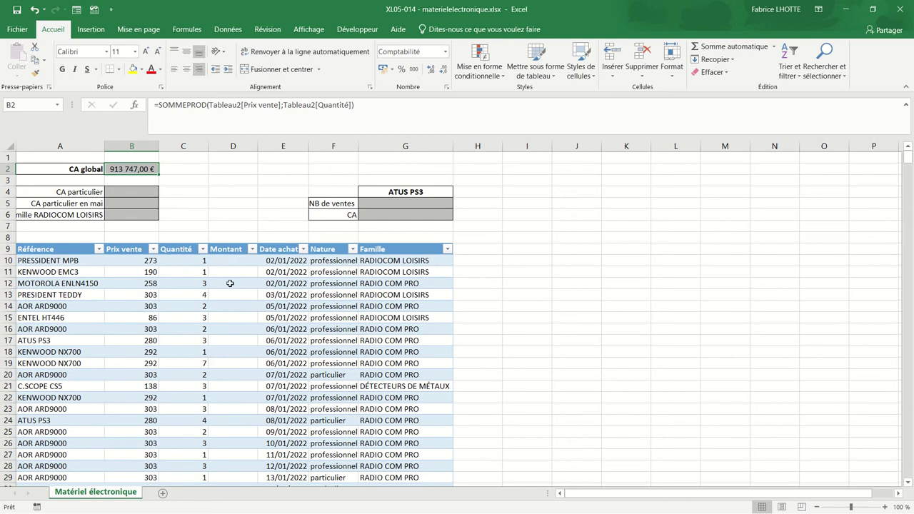
Step: Try a Prix vente times Quantité formula in the first Montant cell, then dismiss the error and abandon it
click(233, 262)
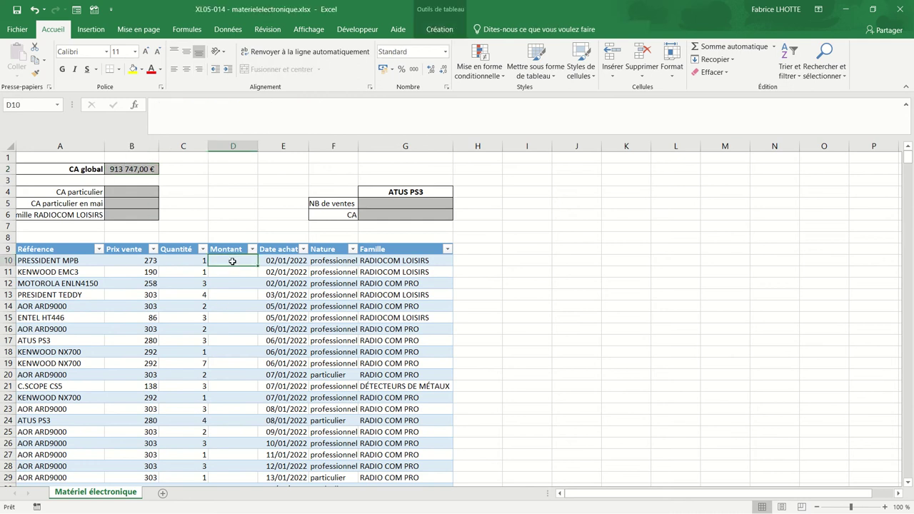
text(=)
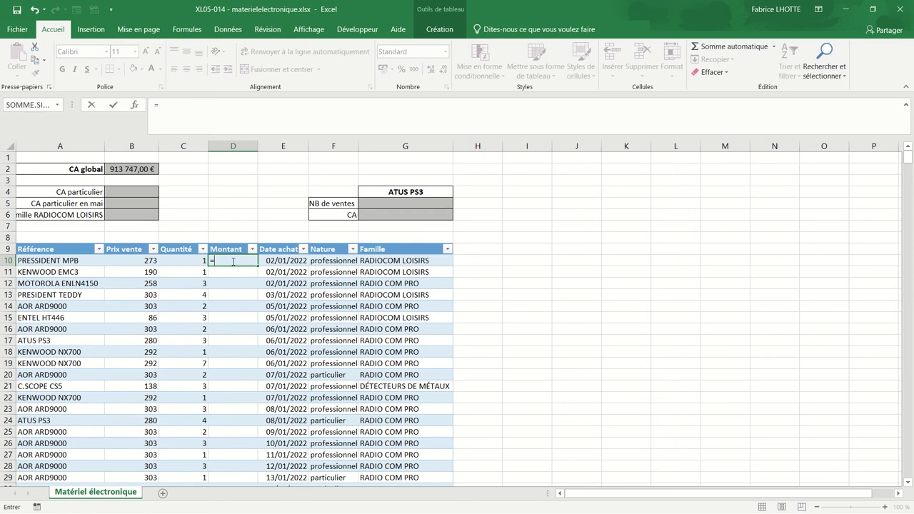
click(136, 261)
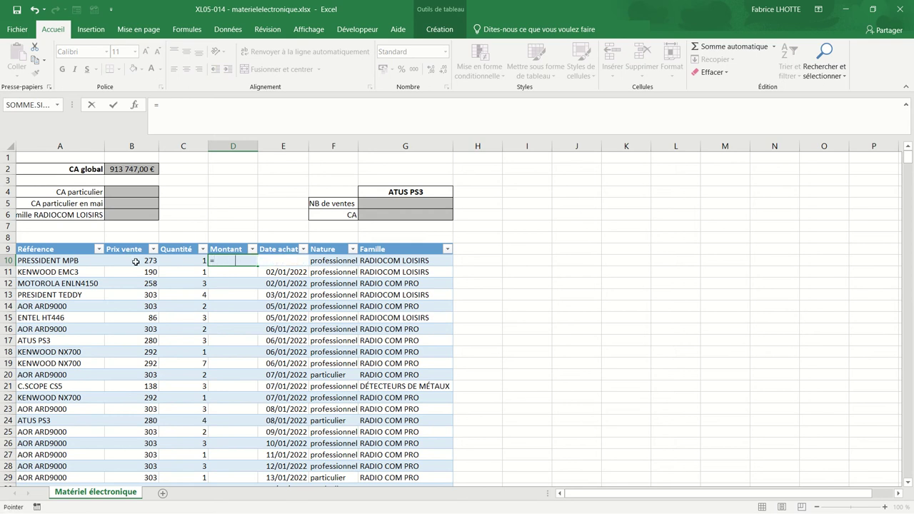
text(*)
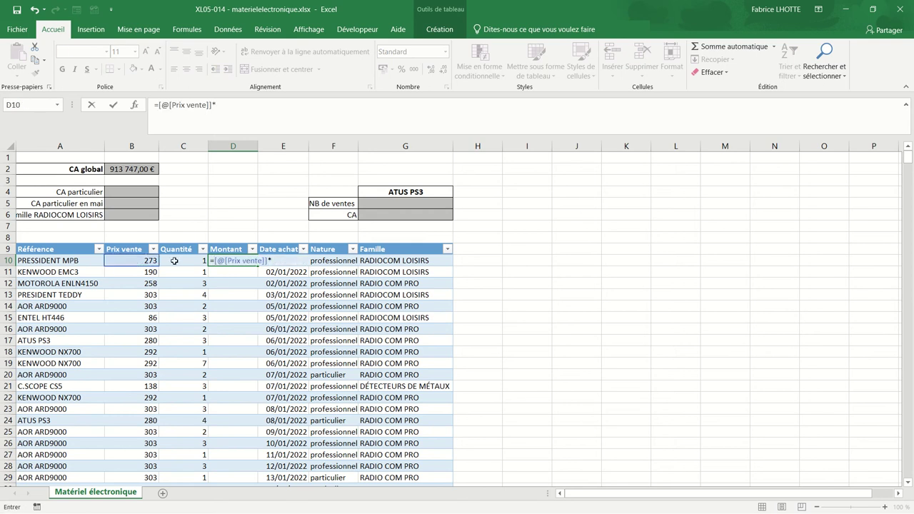
click(174, 262)
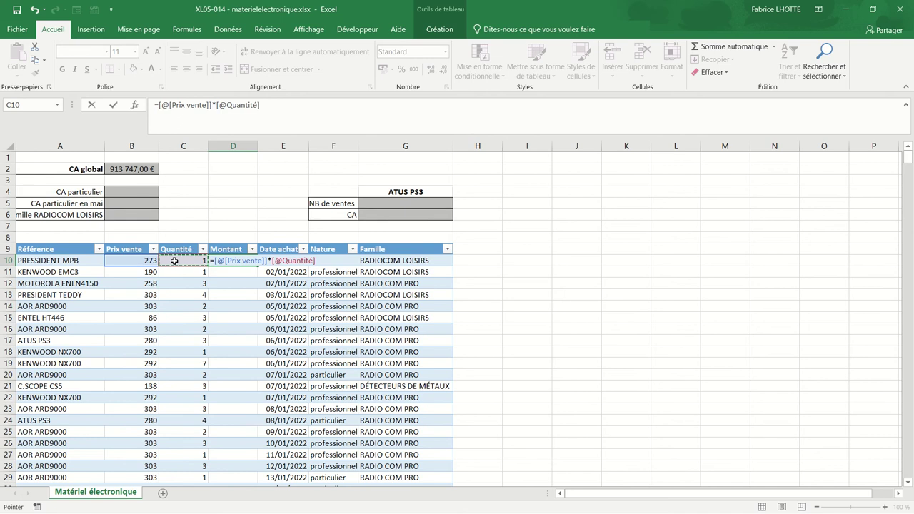
text())
key(Return)
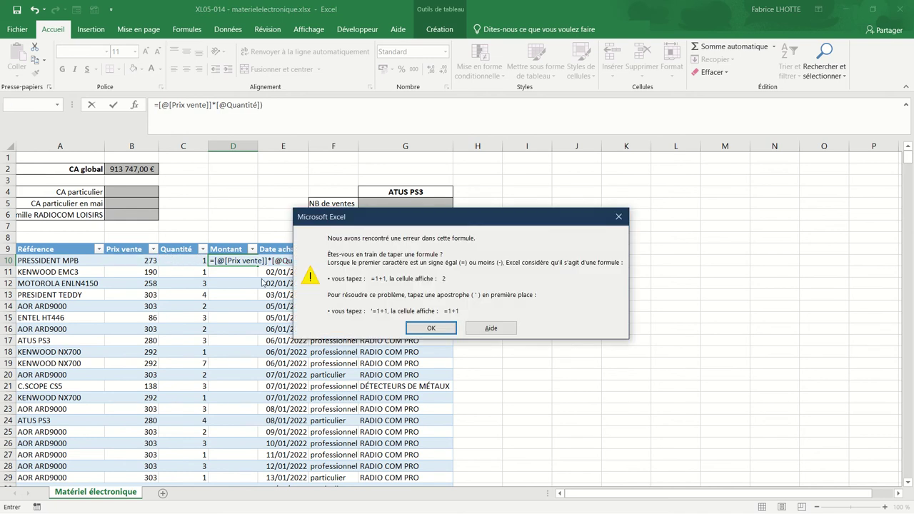
click(430, 329)
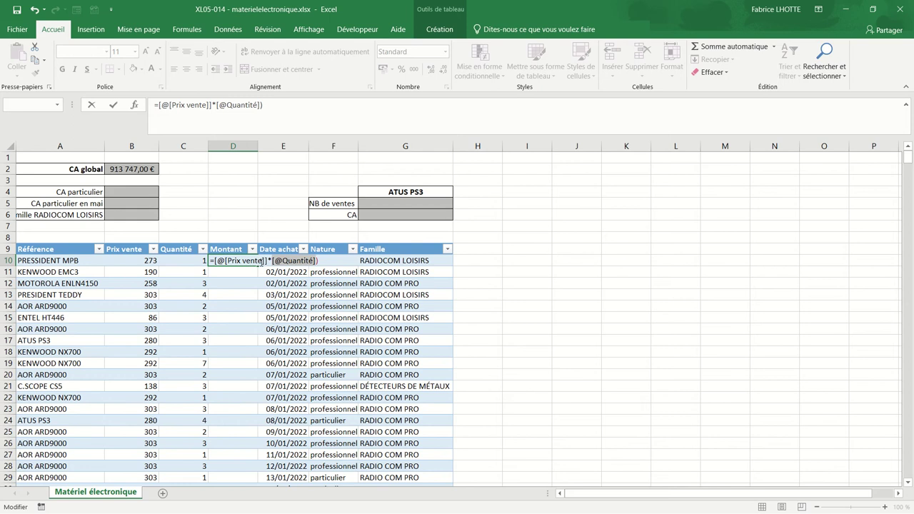
drag(275, 104, 92, 105)
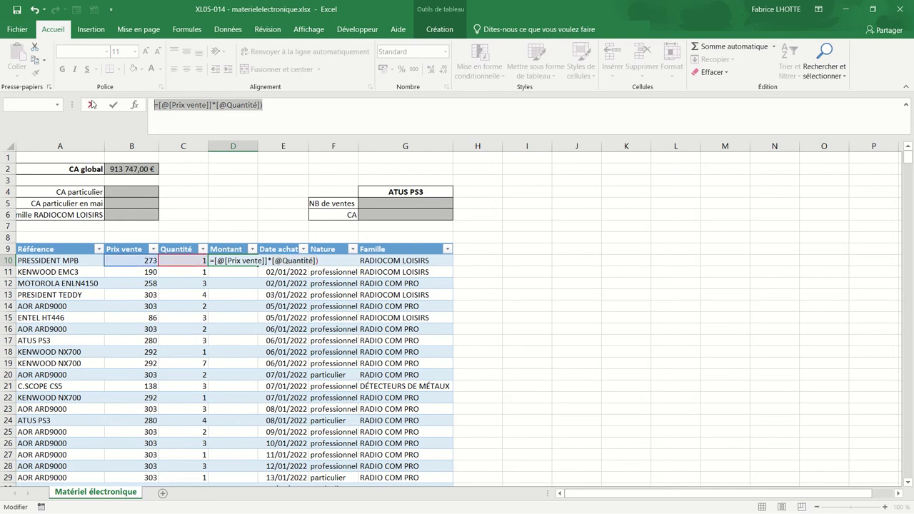
click(91, 105)
text(=)
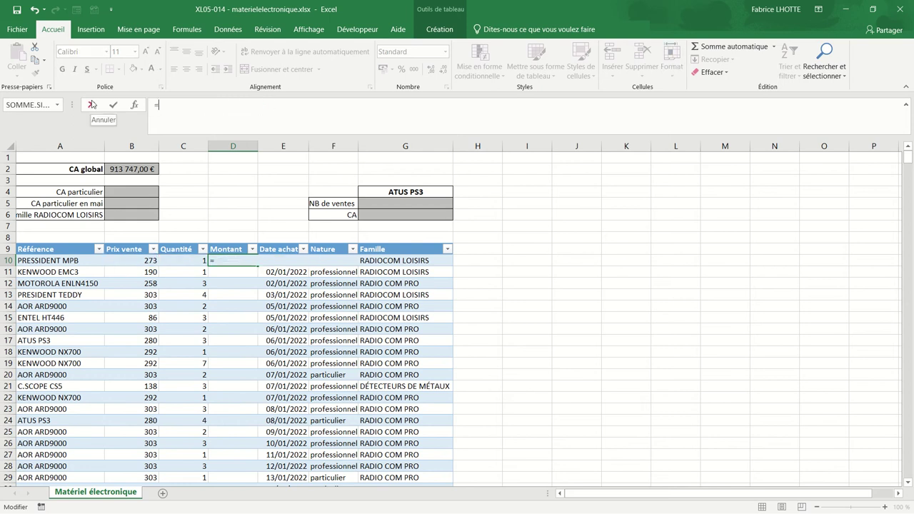
click(162, 262)
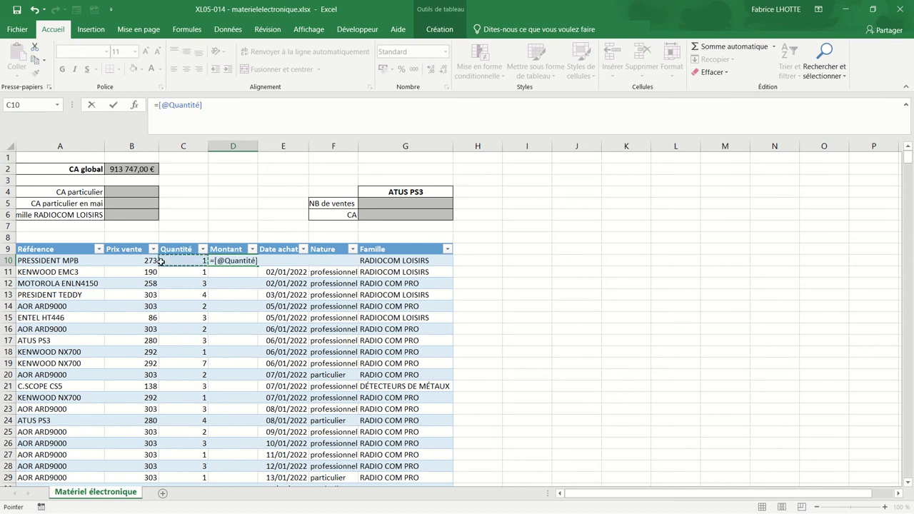
text(*)
click(147, 262)
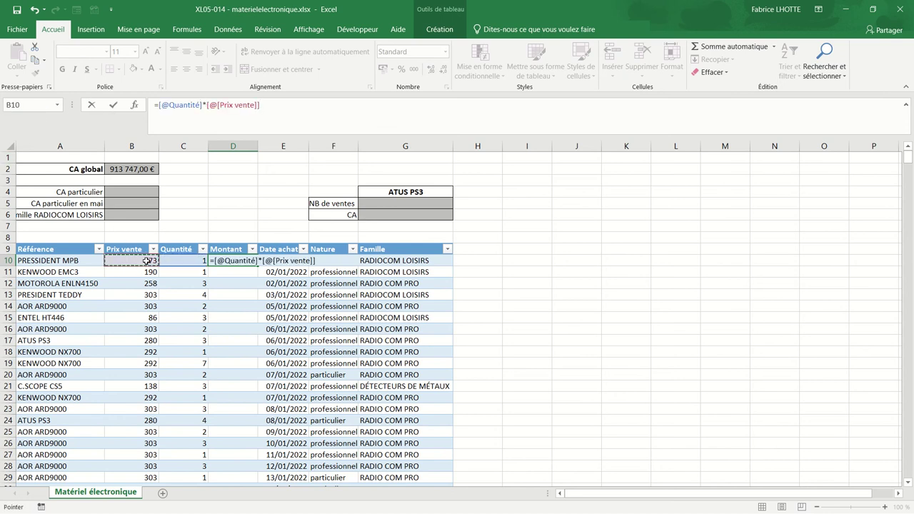
key(Return)
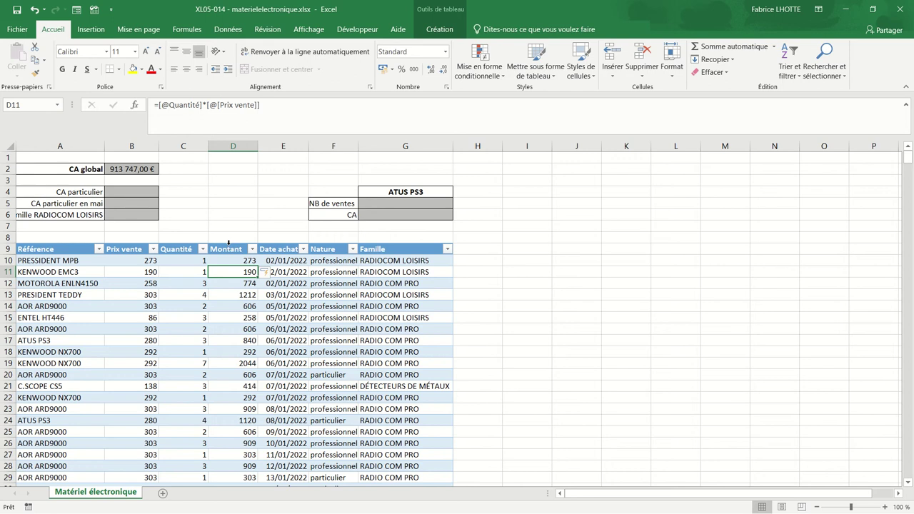
Step: Apply euro accounting format to the Montant and Prix vente column data
click(229, 243)
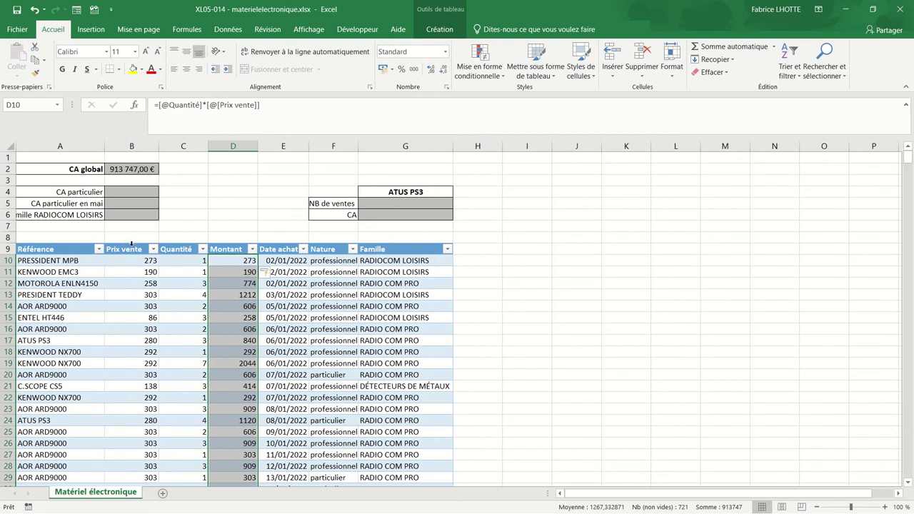
click(131, 243)
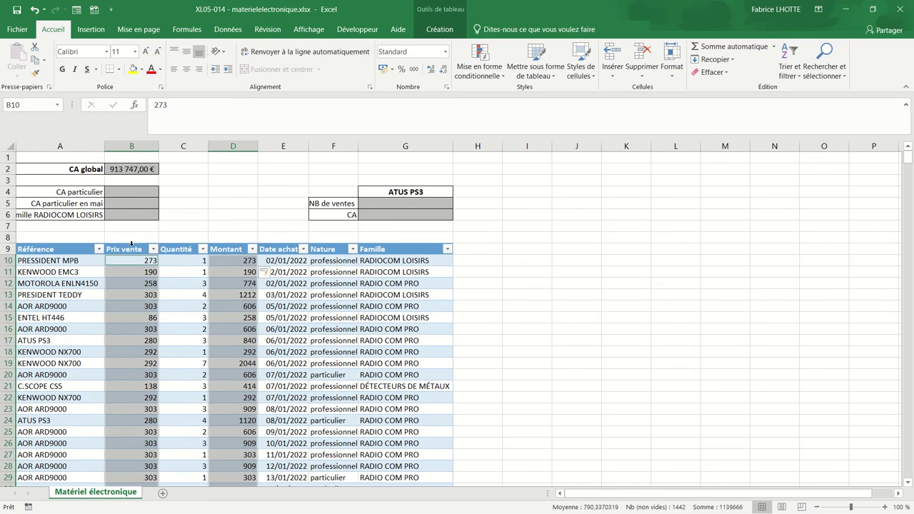
click(383, 69)
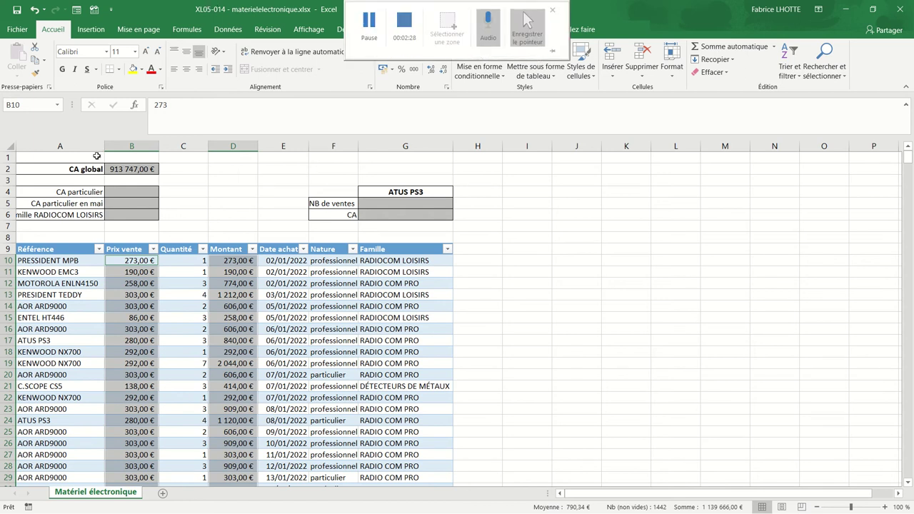
click(115, 192)
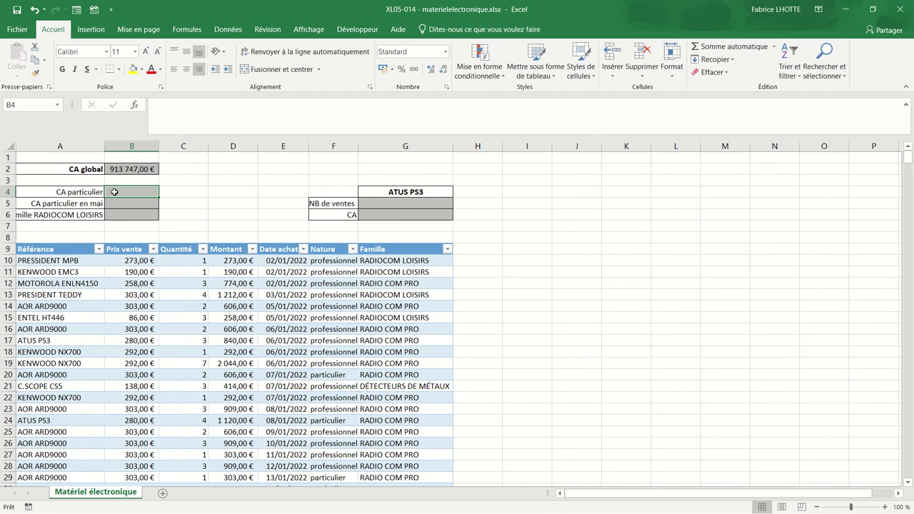
Step: In B4 enter =SOMMEPROD((Tableau2[Nature]="paticulier")*Tableau2[Montant]), which returns 0
text(=som)
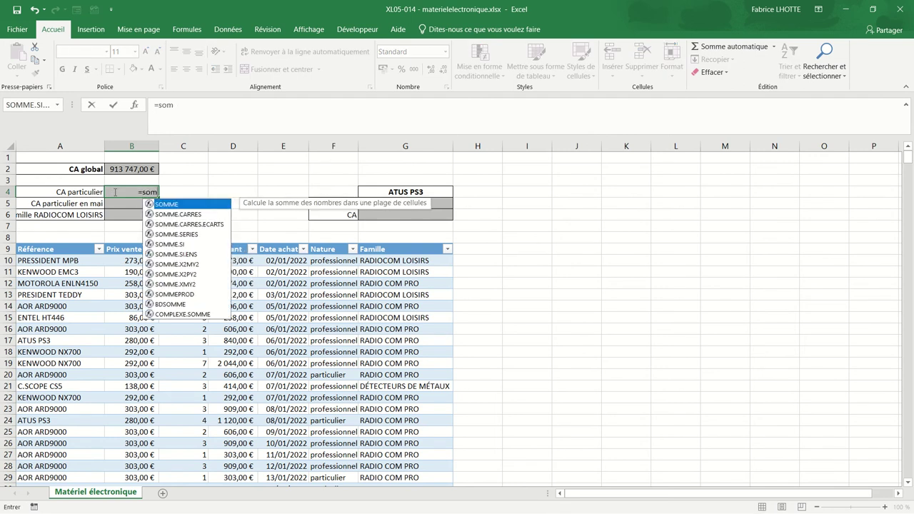
text(meprod()
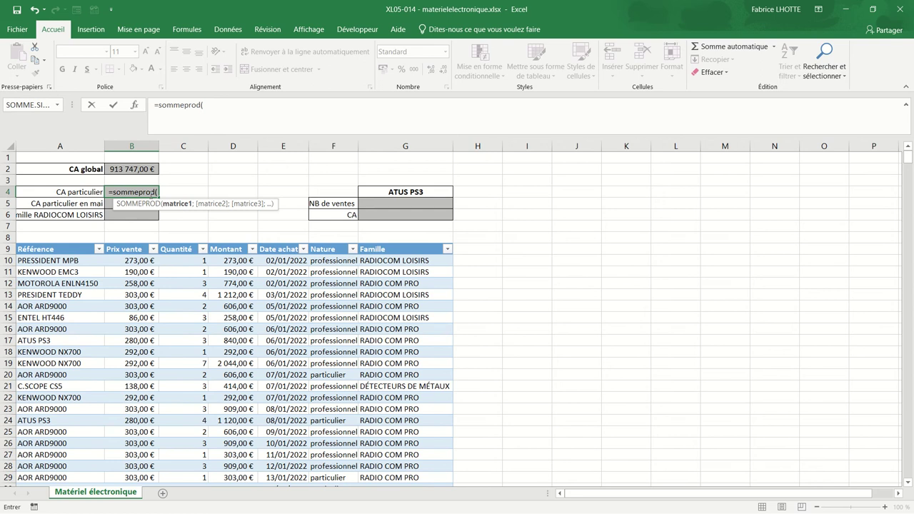
text(()
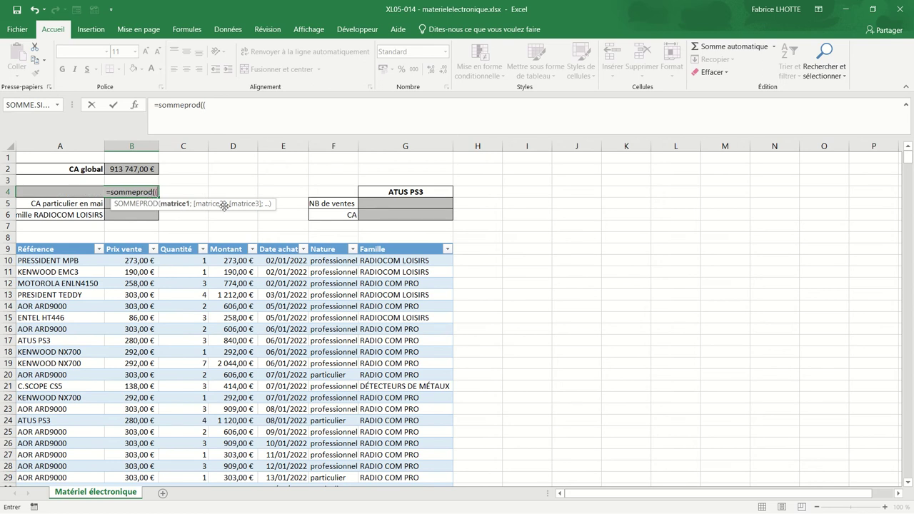
click(319, 244)
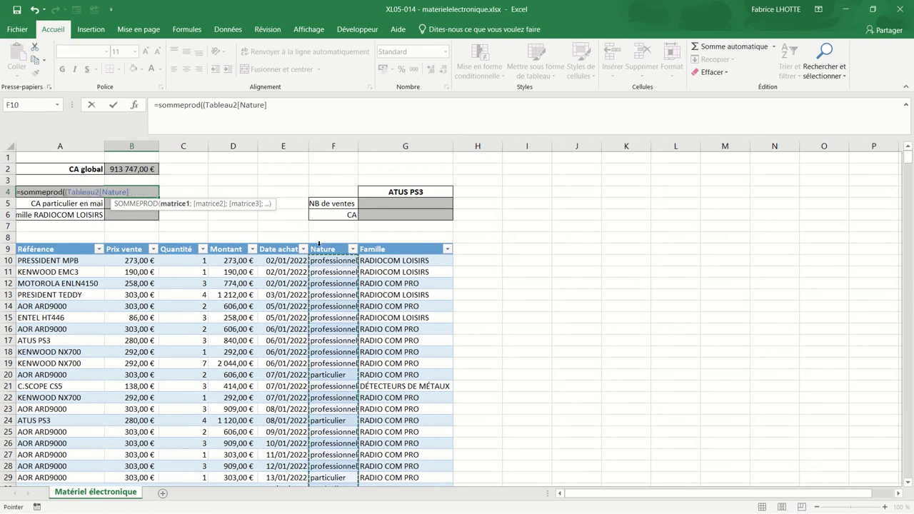
text(=)
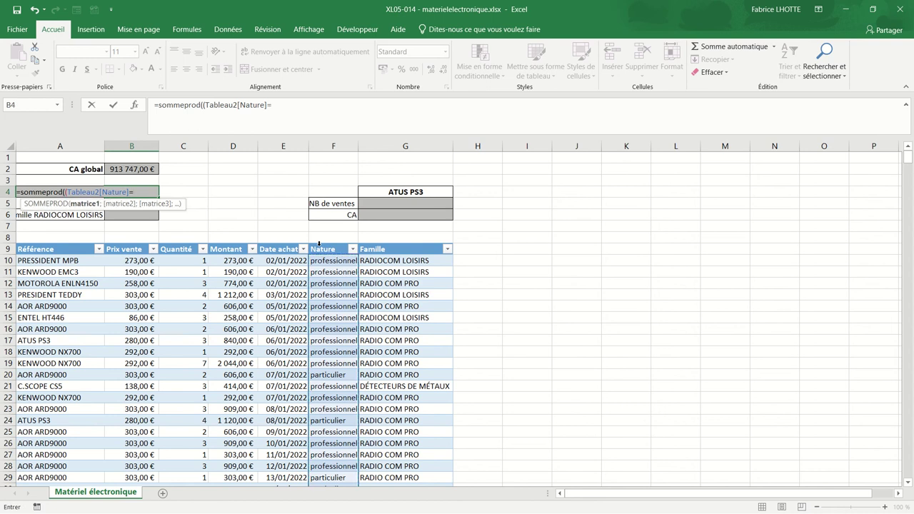
text("pat)
text(icl)
key(BackSpace)
text(ul)
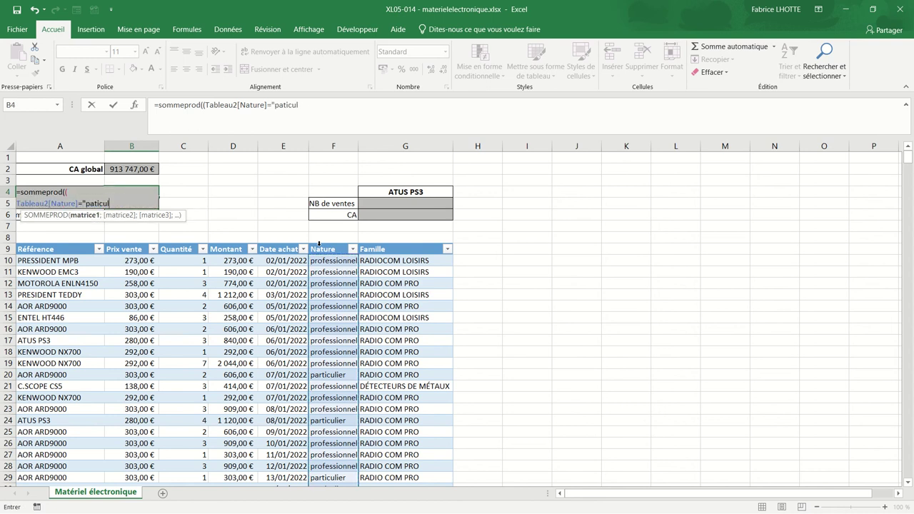
text(ier")
text()*)
click(223, 242)
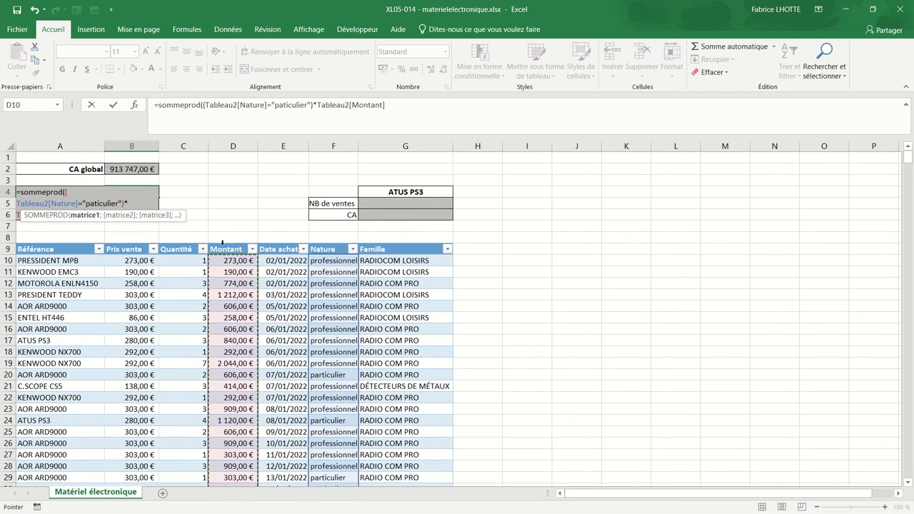
text())
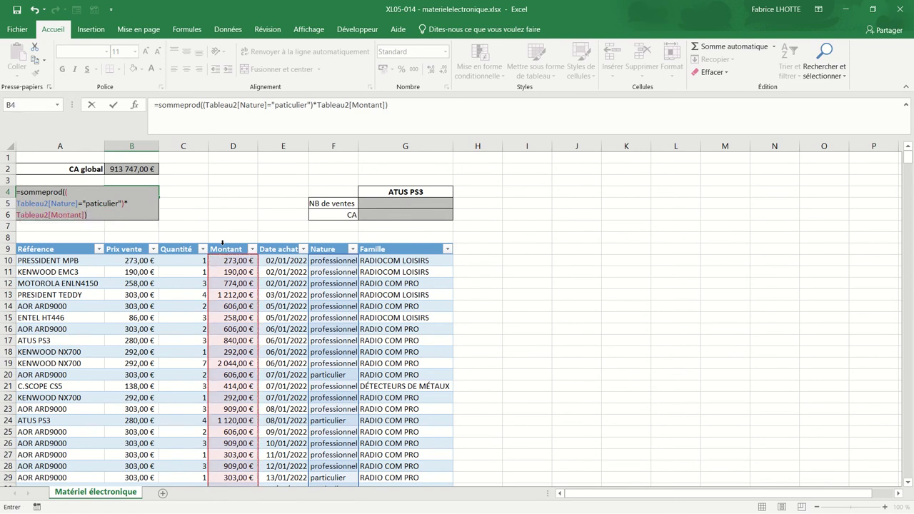
key(Return)
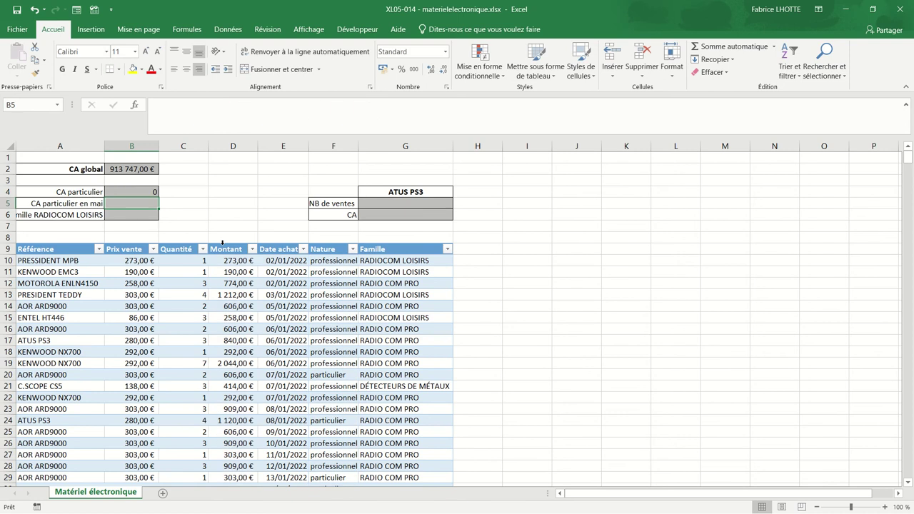
Step: Correct the B4 criterion to "particulier" and format the 57 891,00 € result as accounting
click(317, 261)
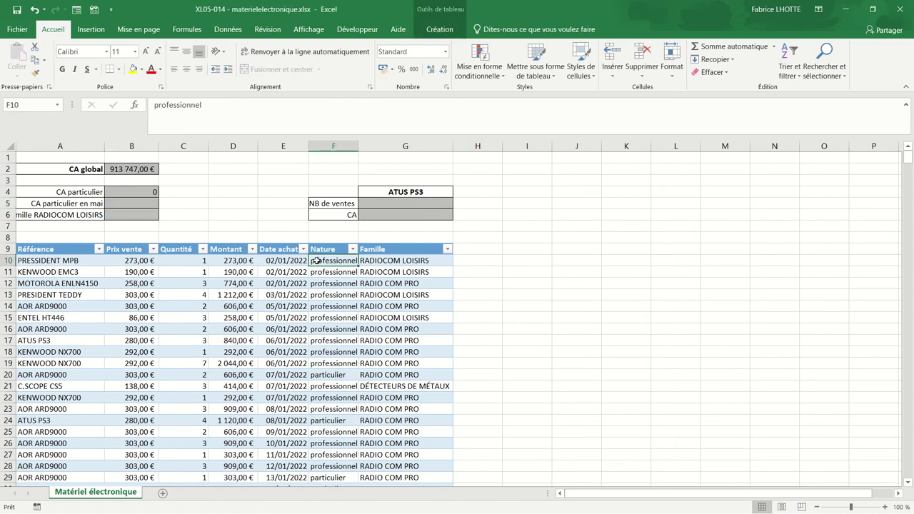
click(132, 192)
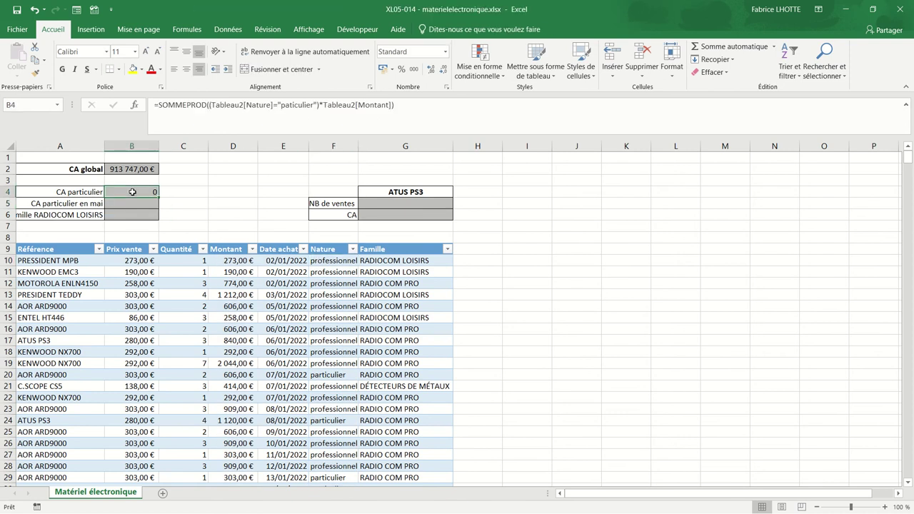
click(284, 105)
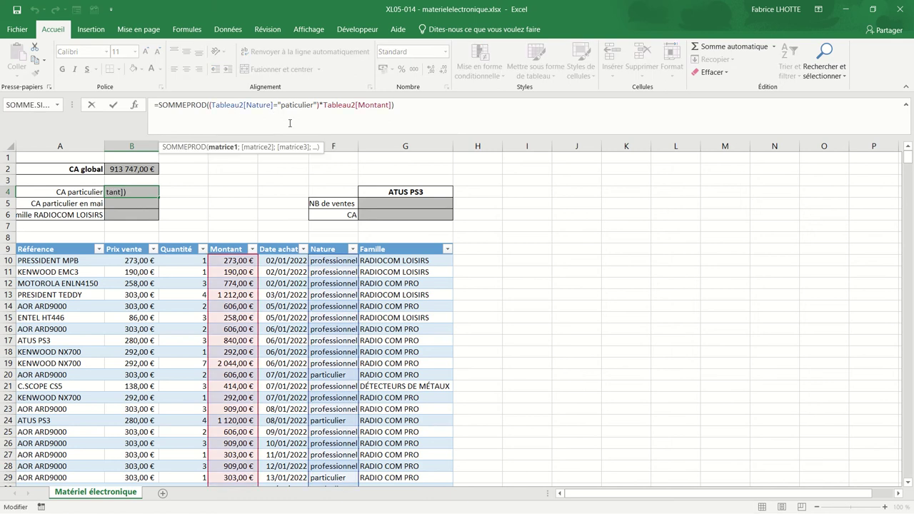
text(r)
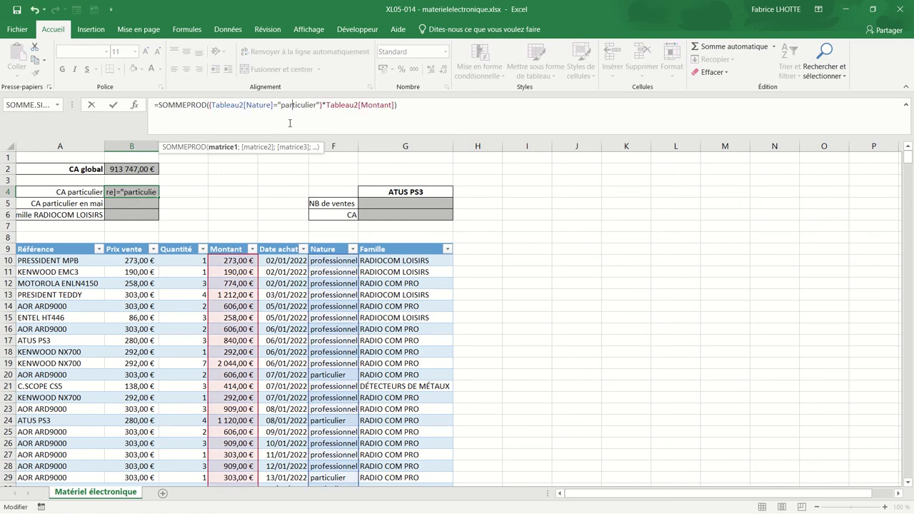
key(ctrl+Return)
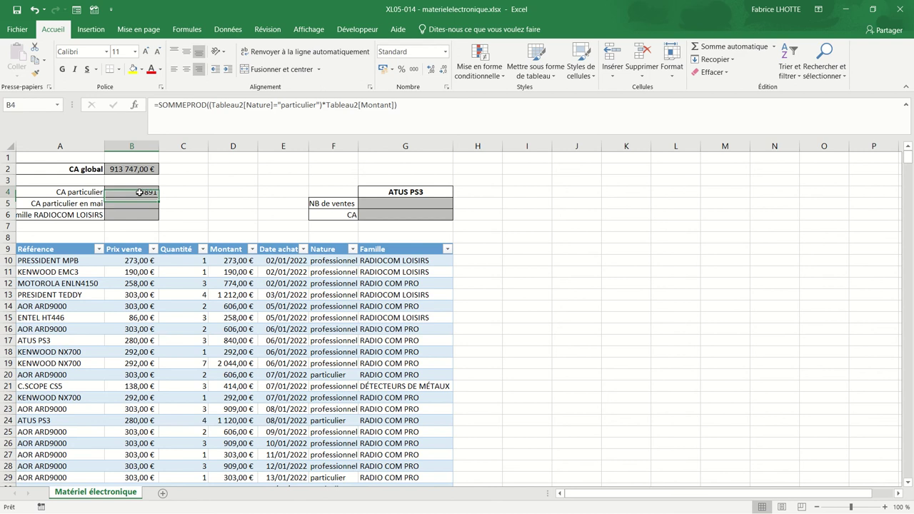
click(385, 70)
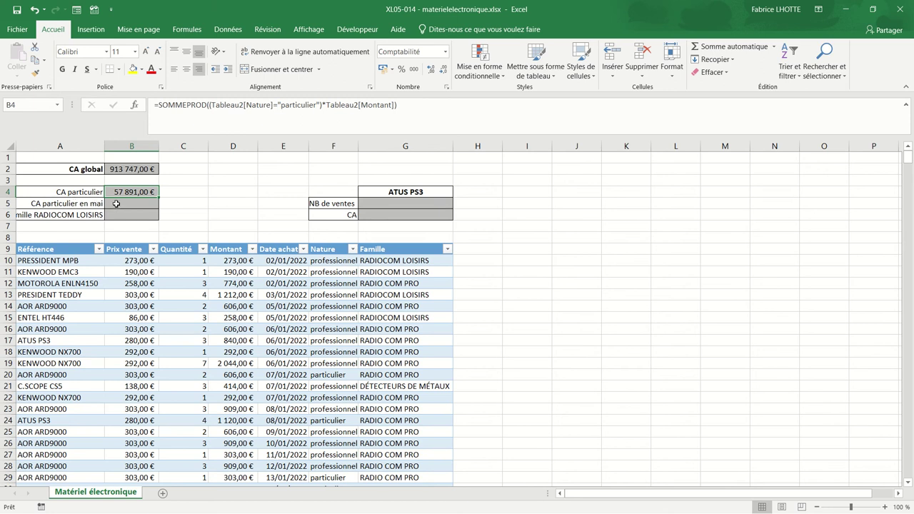
click(113, 207)
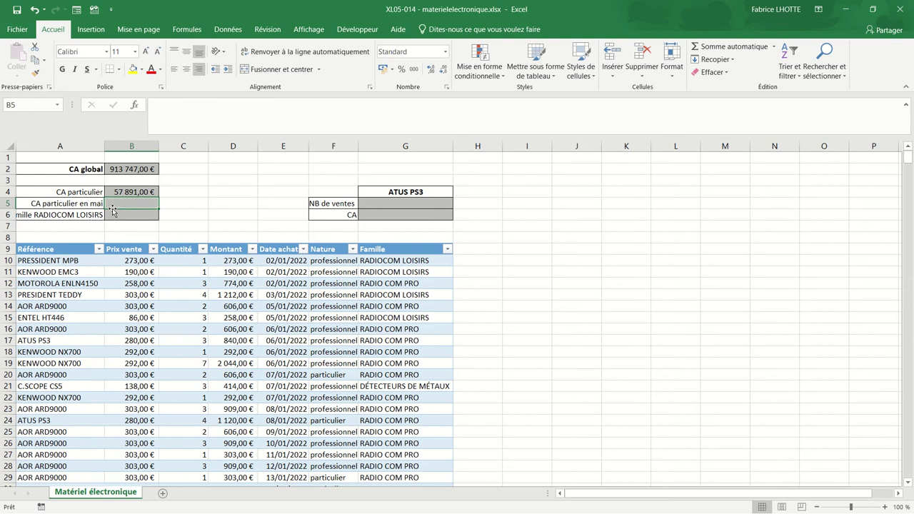
Step: Start the B5 SOMMEPROD with the bracketed Tableau2[Nature]="particulier" criterion
text(=somme)
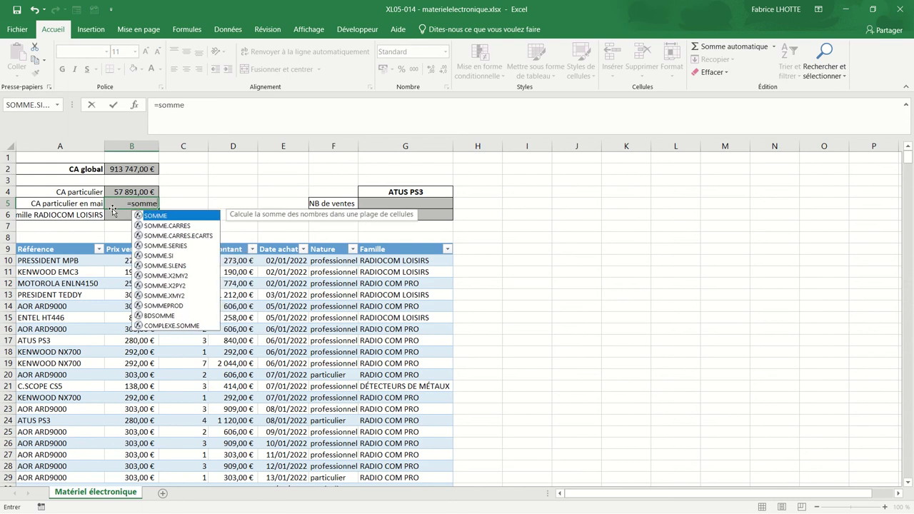
text(prod()
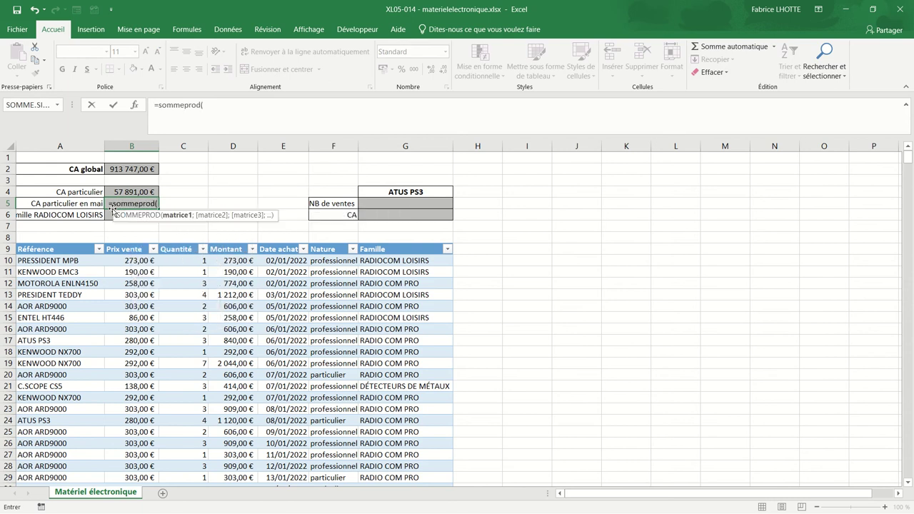
click(323, 241)
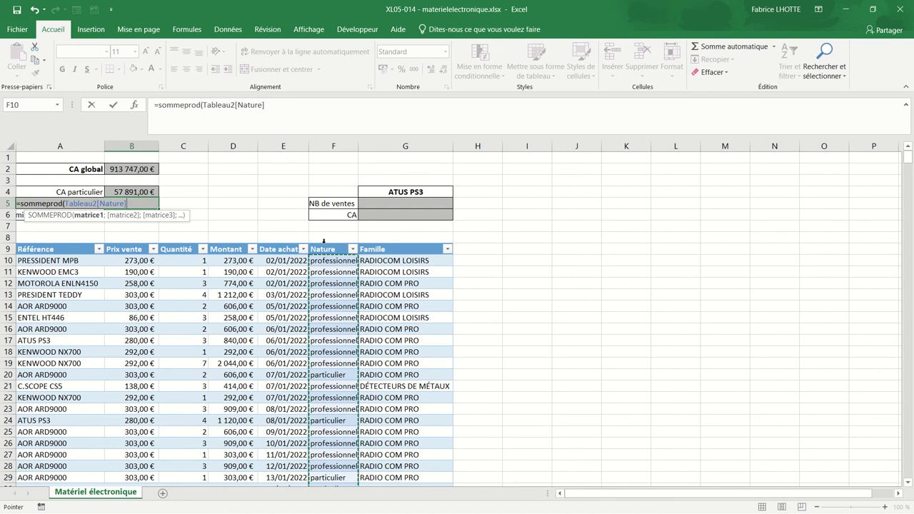
text(="p)
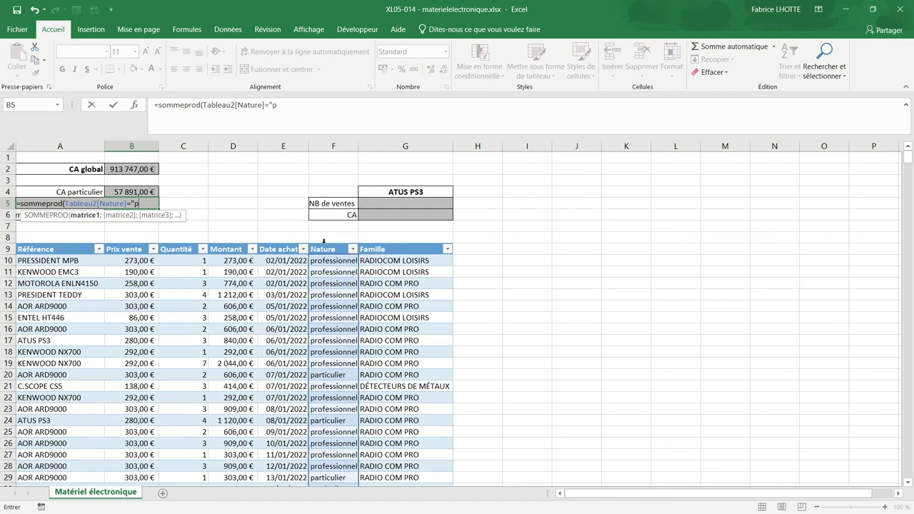
text(articulie)
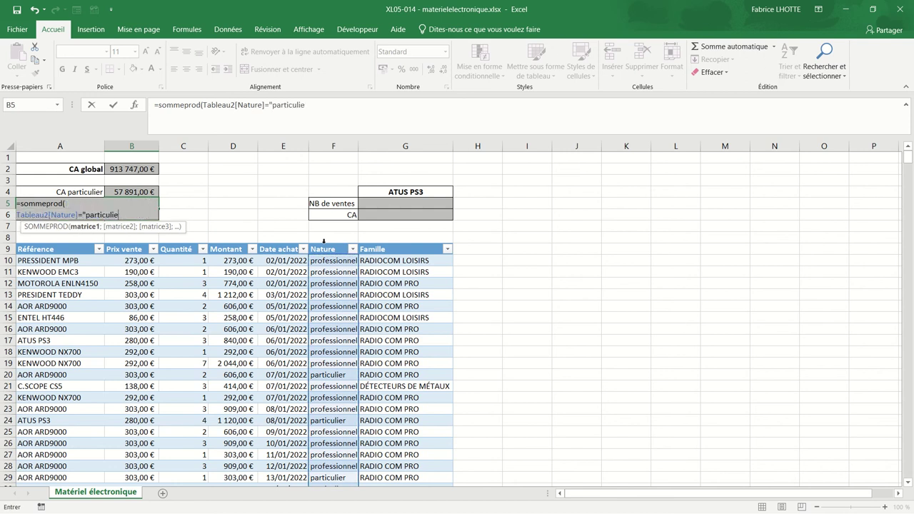
text(r)
click(202, 104)
text(()
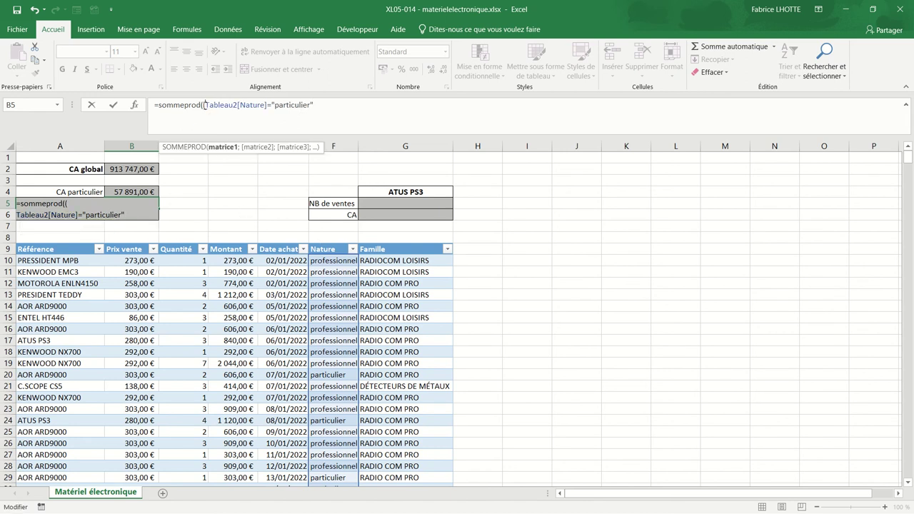
click(316, 105)
Step: Add the MOIS(Tableau2[Date achat])=5 criterion times Tableau2[Montant], giving 12182
text())
text(*)
text(()
text(mois)
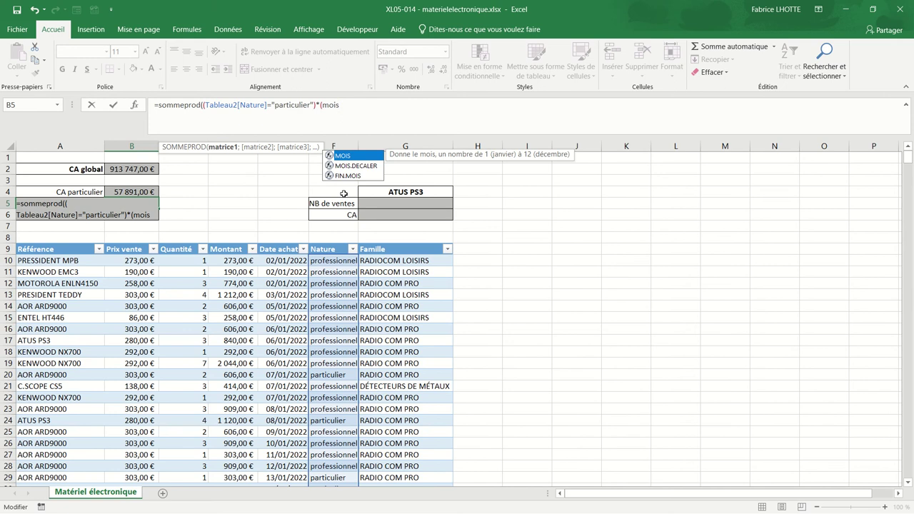
text(()
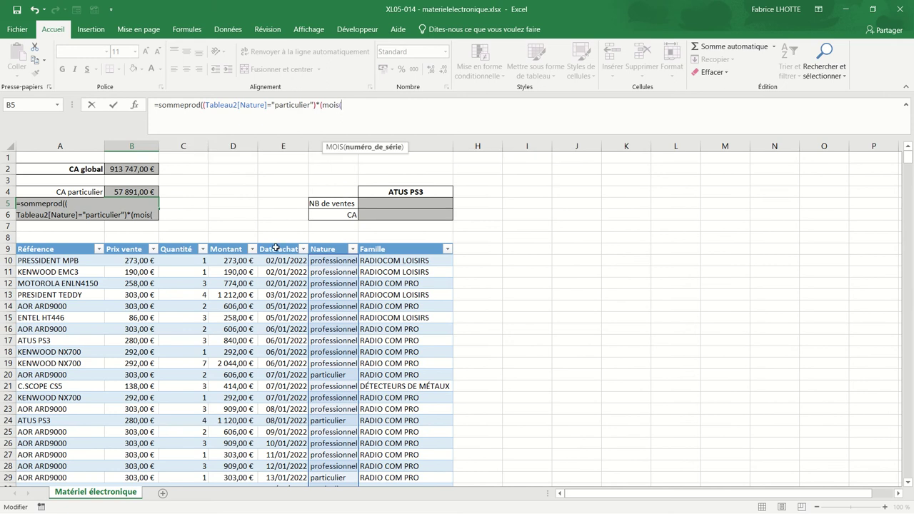
click(275, 244)
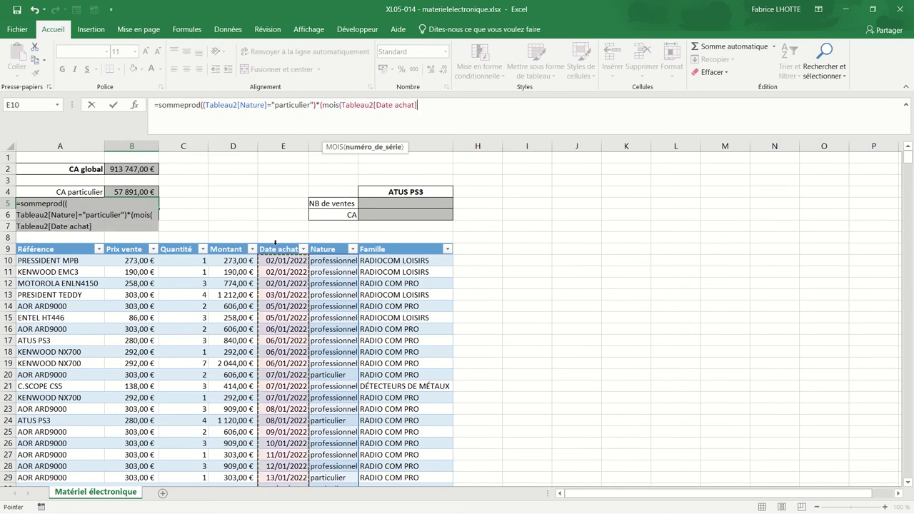
text())
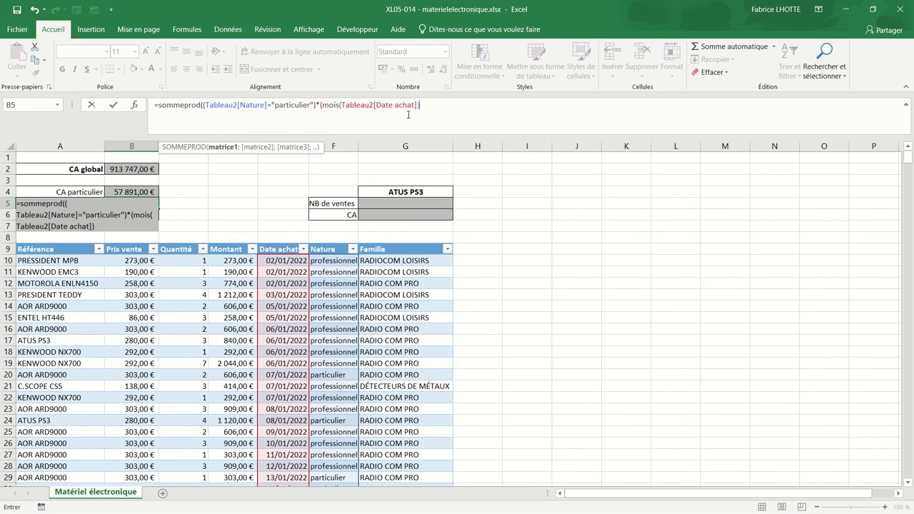
text(=)
text(5)
text(*)
click(233, 244)
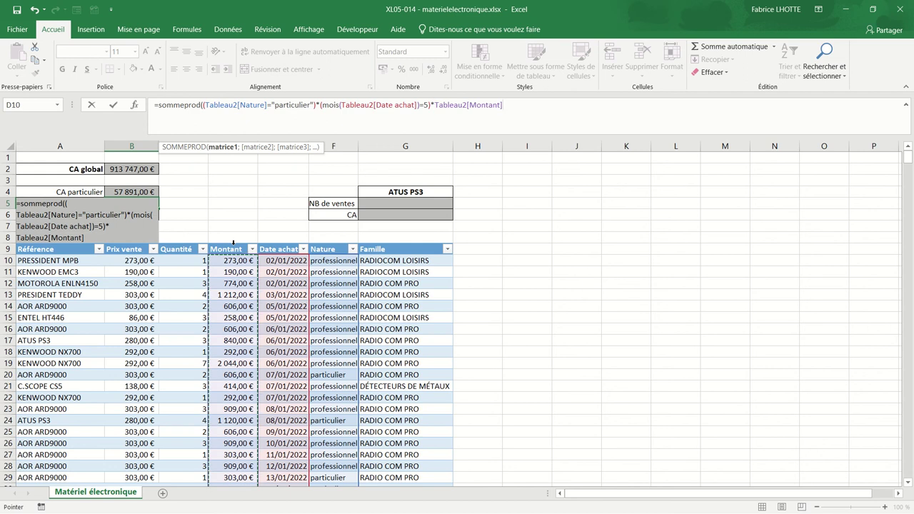
text())
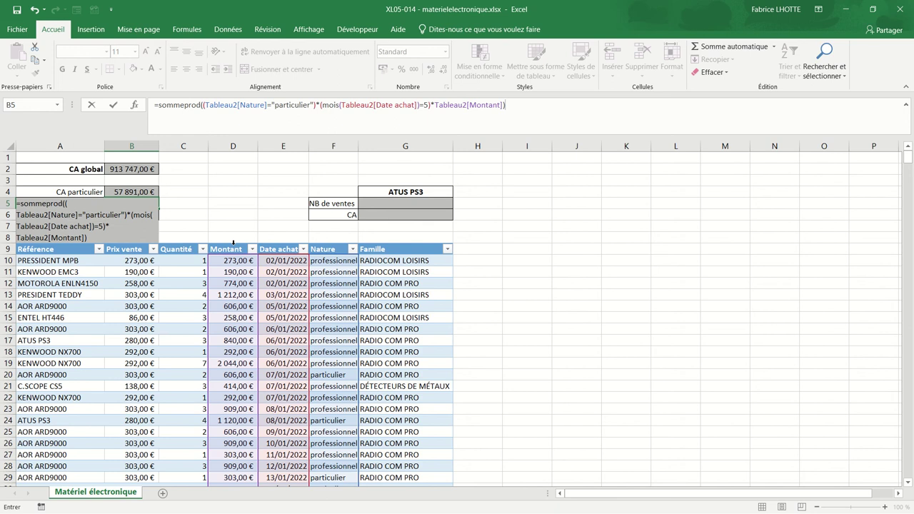
key(Return)
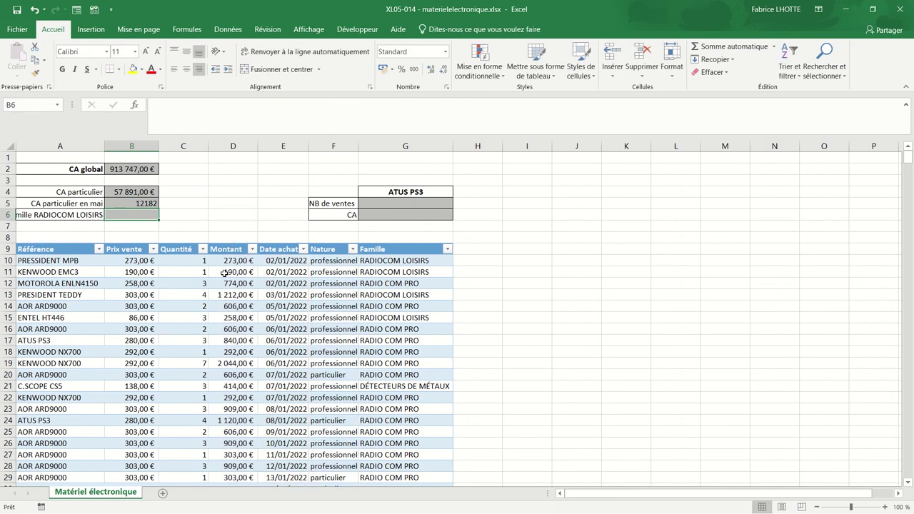
Step: Format B5 as accounting (12 182,00 €) and widen column A to fit RADIOCOM LOISIRS
click(132, 203)
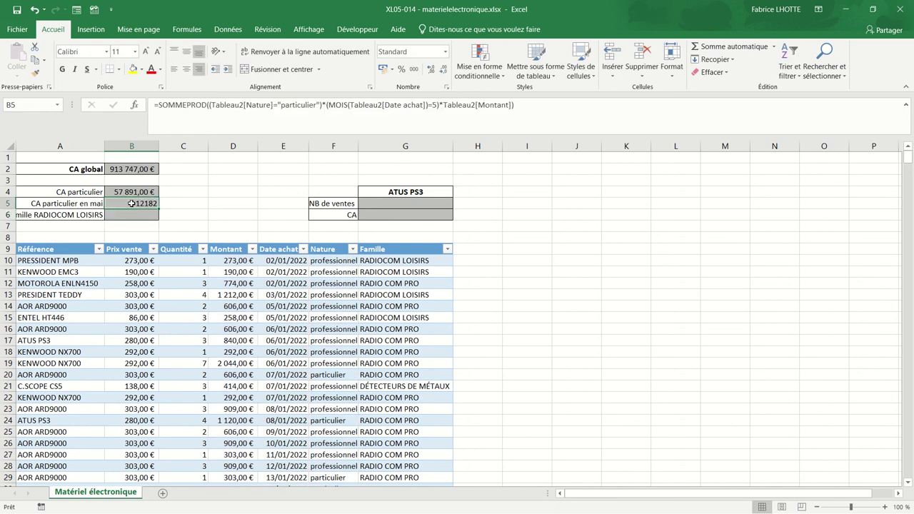
click(383, 69)
drag(105, 146, 121, 145)
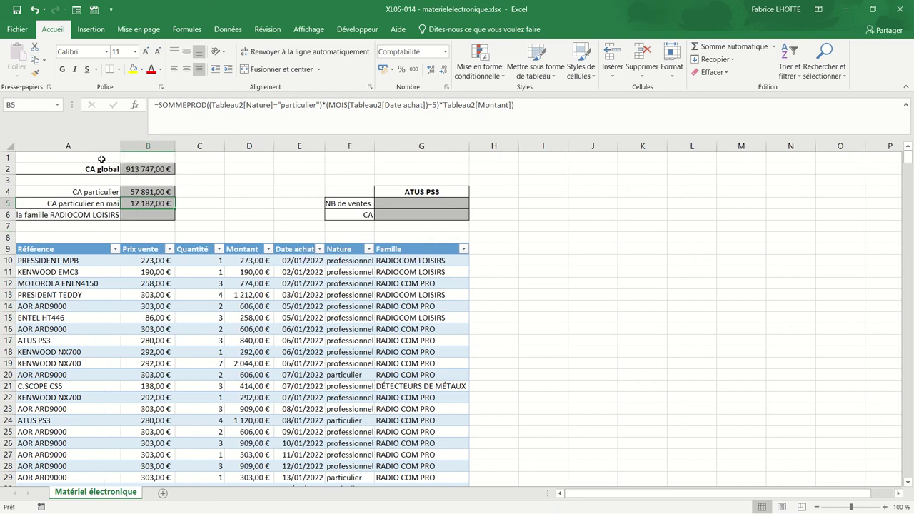
drag(127, 146, 151, 146)
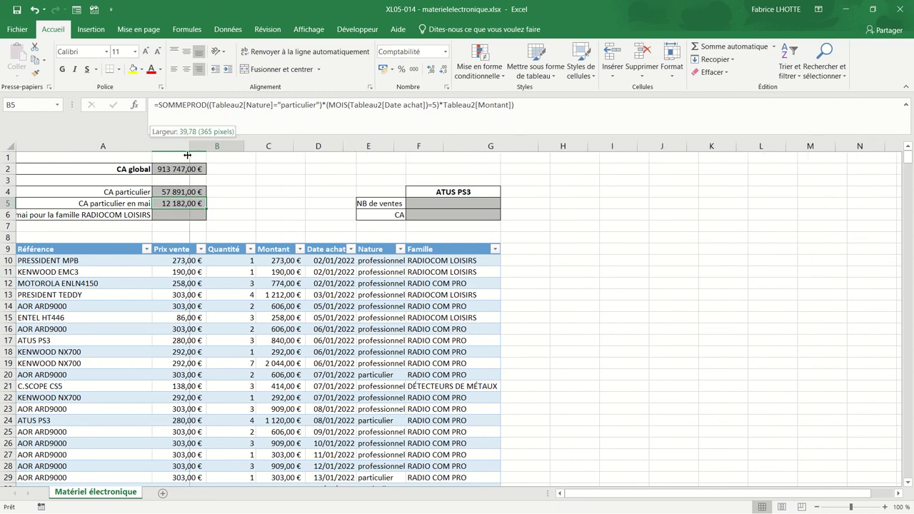
mouse_move(152, 146)
mouse_down()
mouse_move(190, 146)
mouse_move(220, 160)
mouse_up()
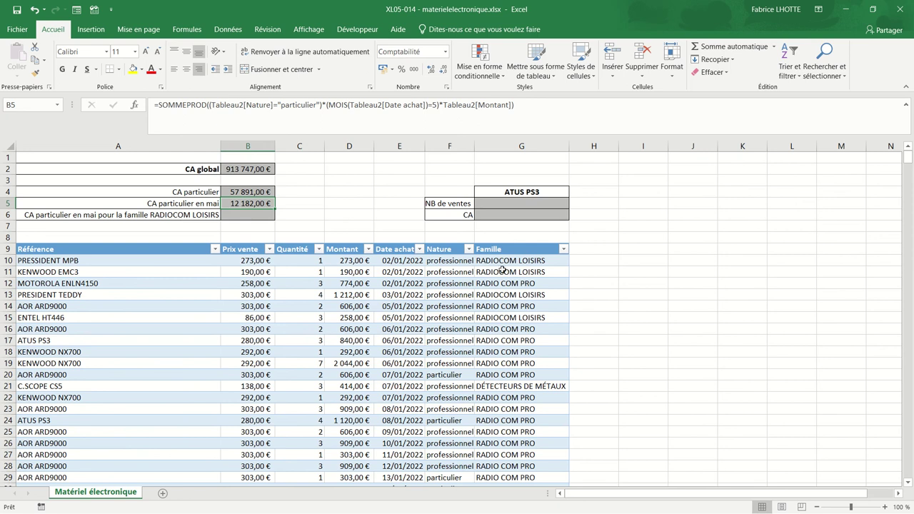
Step: In B6 start a SOMMEPROD with the Nature="particulier" and month 5 Date achat criteria
click(264, 217)
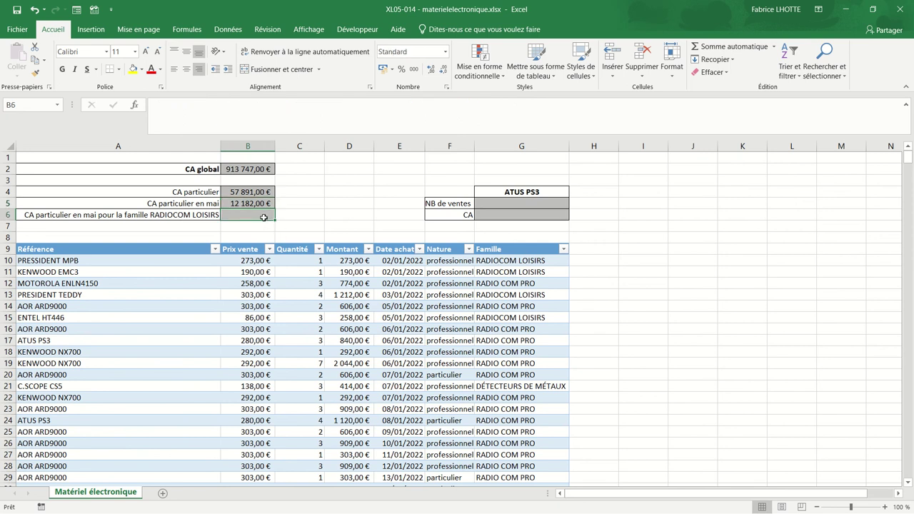
text(=)
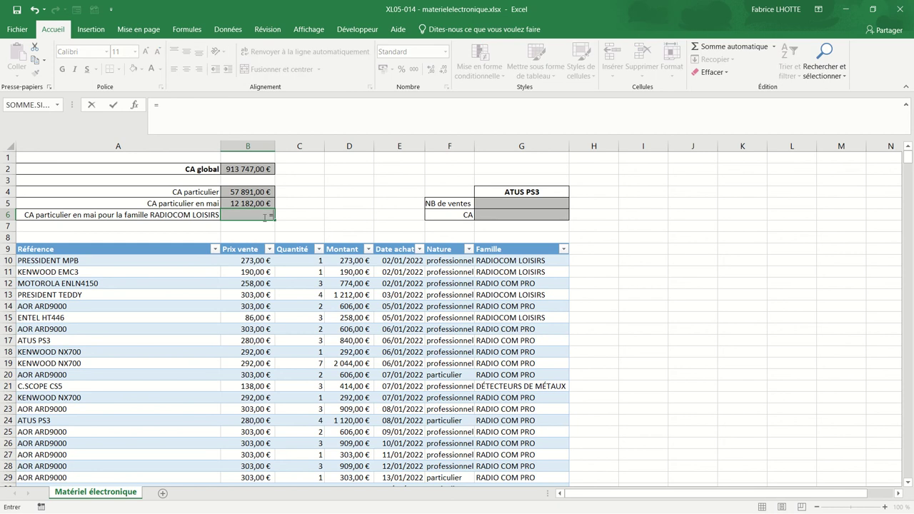
text(sommeprod)
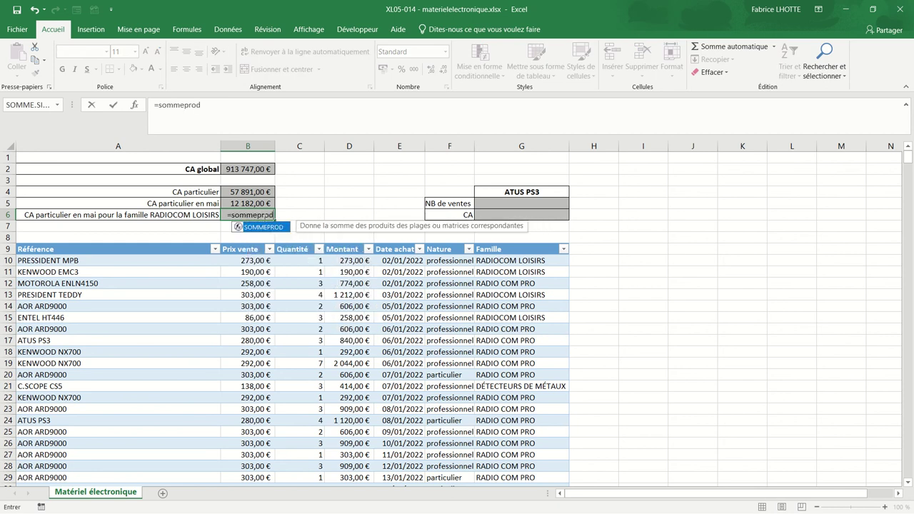
text((()
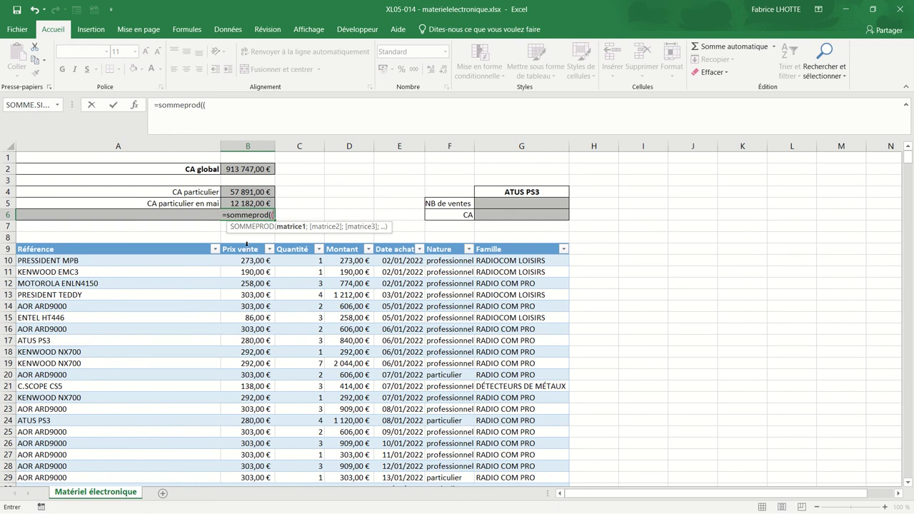
click(438, 242)
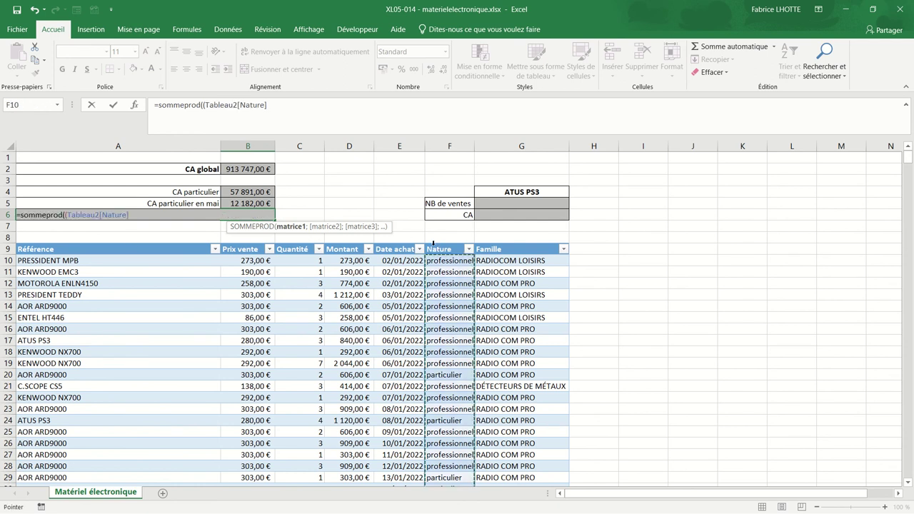
text(=)
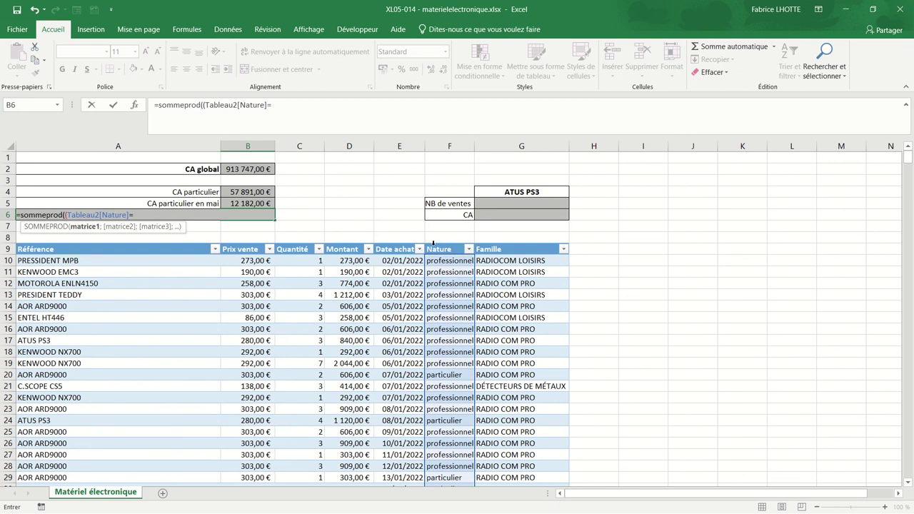
text("pa)
text(rticulier")*)
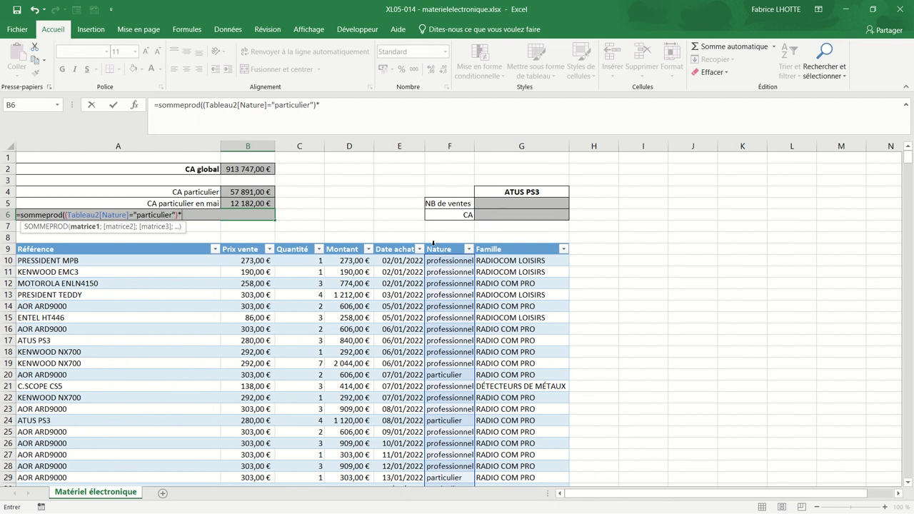
text((mois)
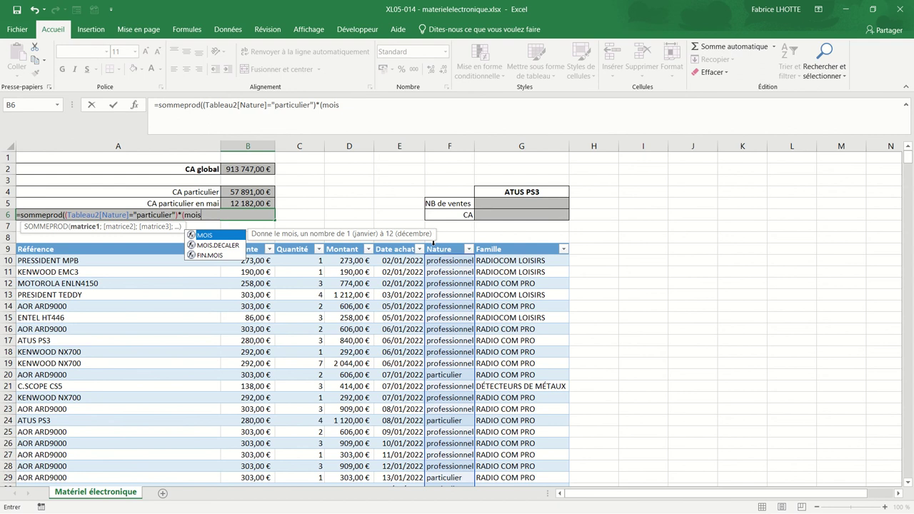
text(()
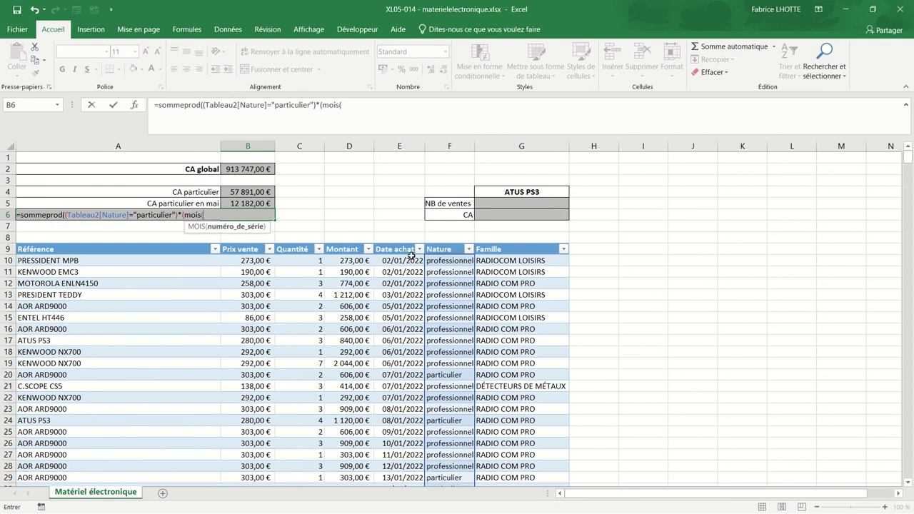
click(397, 244)
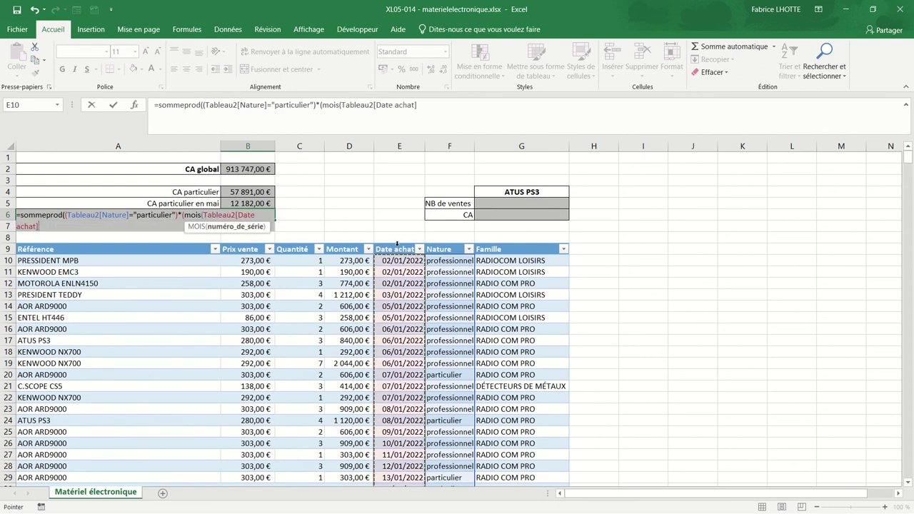
text())
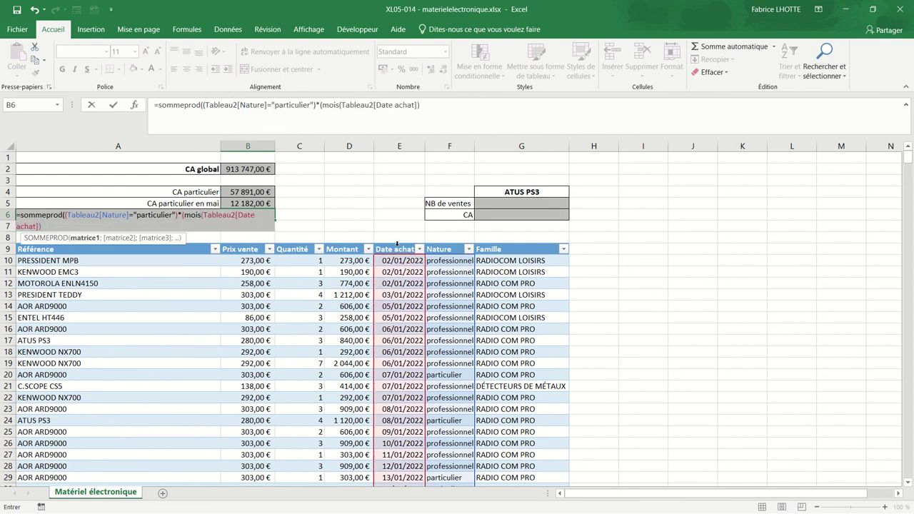
text(=5)
Step: Extend the B6 formula with *(Tableau2[Famille]="radiocom loisirs")* and the Montant column
click(438, 106)
text(*)
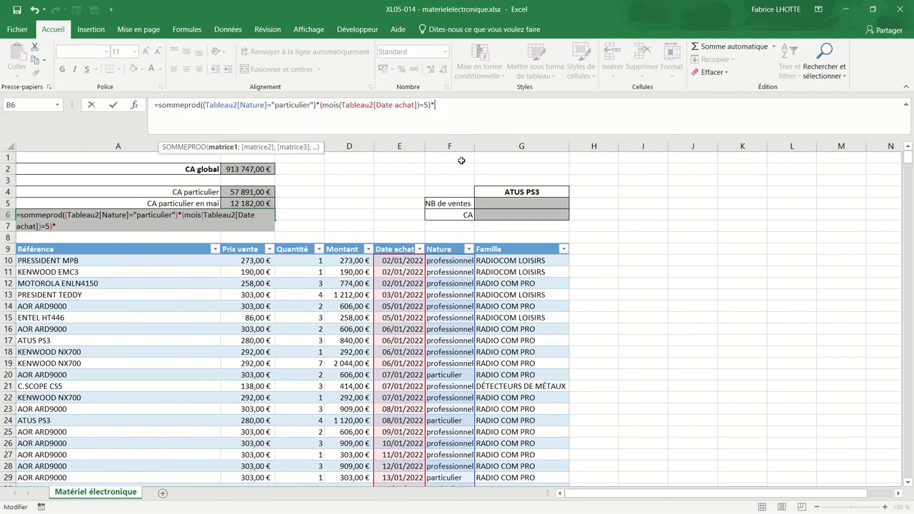
text(()
click(510, 242)
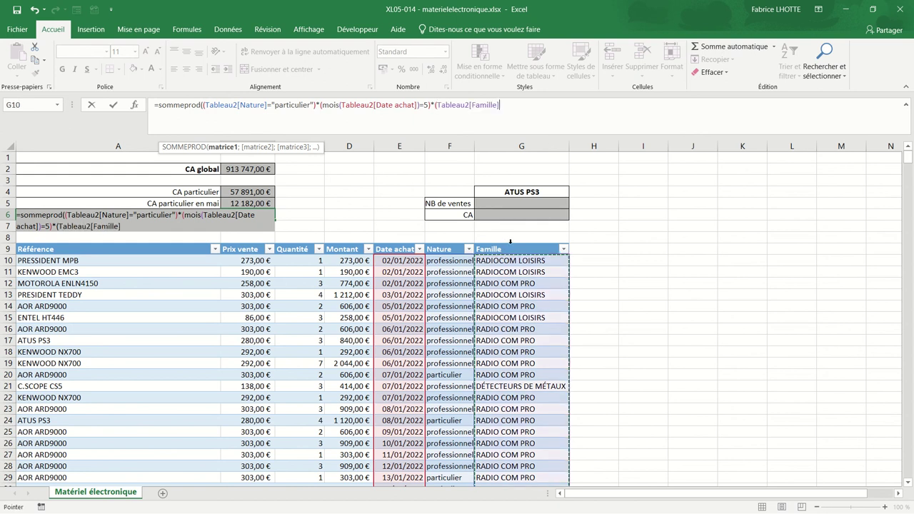
text(=)
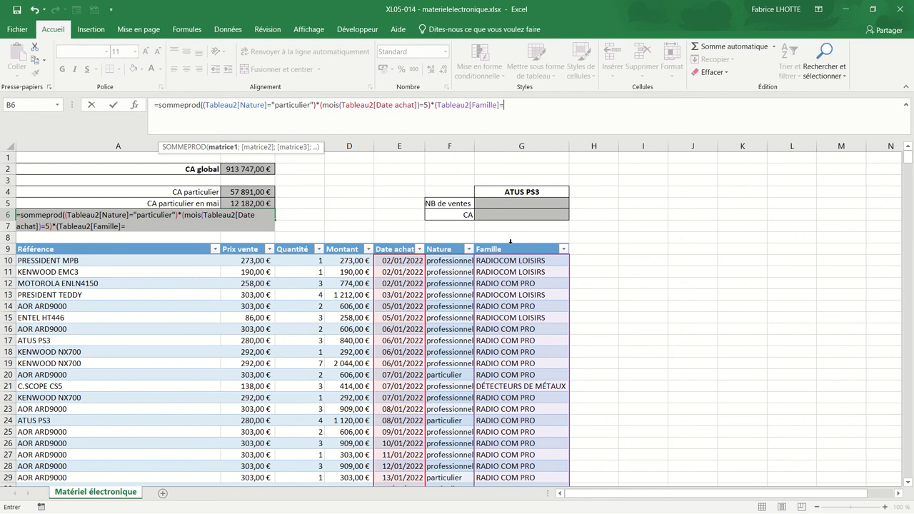
text("r)
text(adiocom l)
text(oisirs)
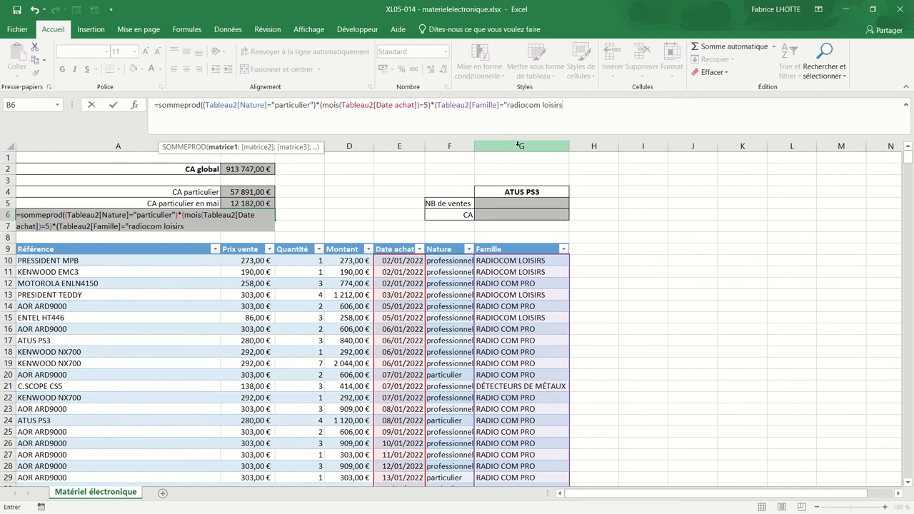
text(")
text()*)
click(341, 244)
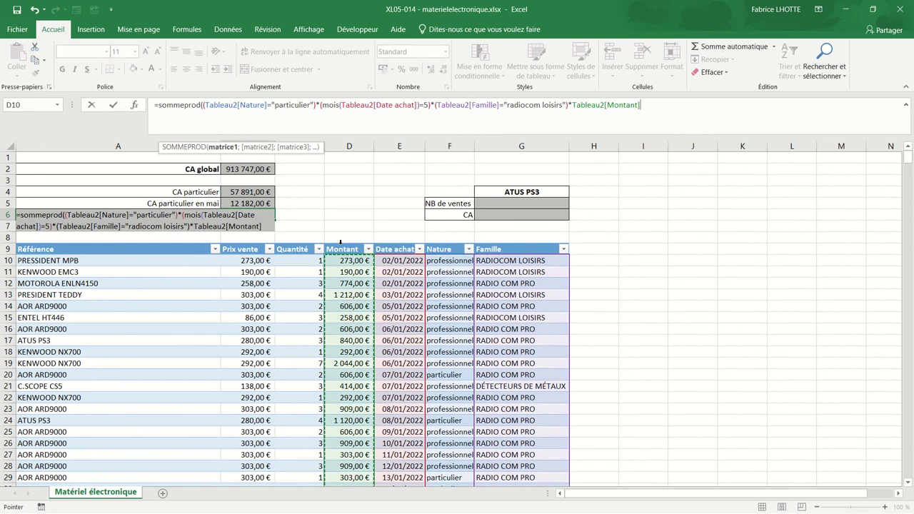
Step: Close and validate the B6 formula so it returns 80 for RADIOCOM LOISIRS in May
text())
key(Return)
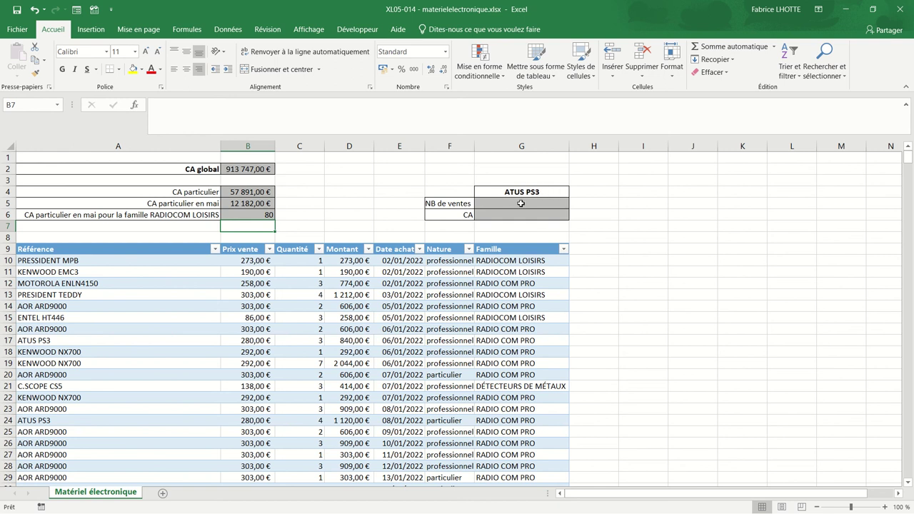
click(520, 204)
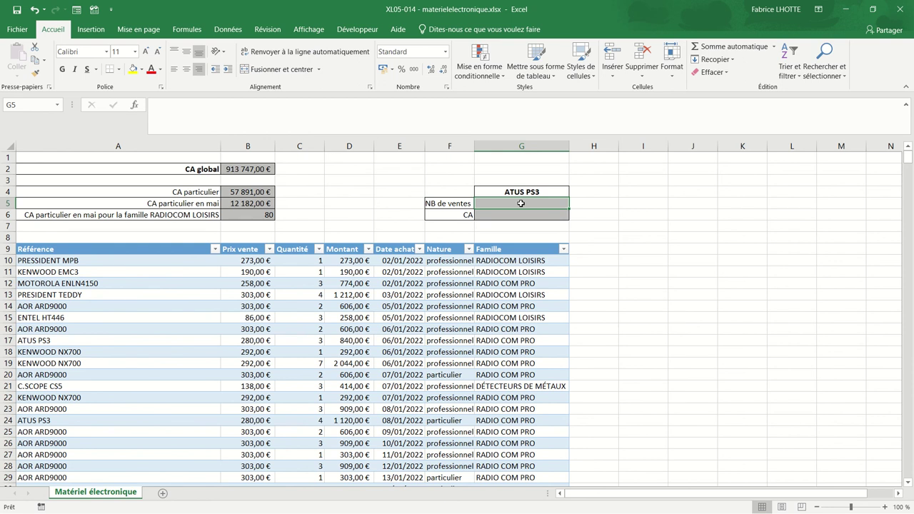
Step: Enter =SOMMEPROD((Tableau2[Référence]=G4)*1) in G5, counting 32 ATUS PS3 sales
text(=somme)
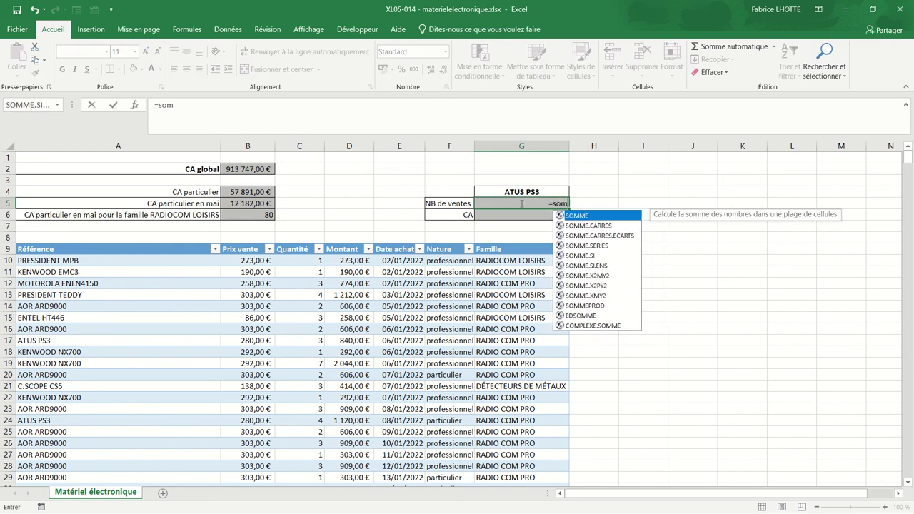
text(prod()
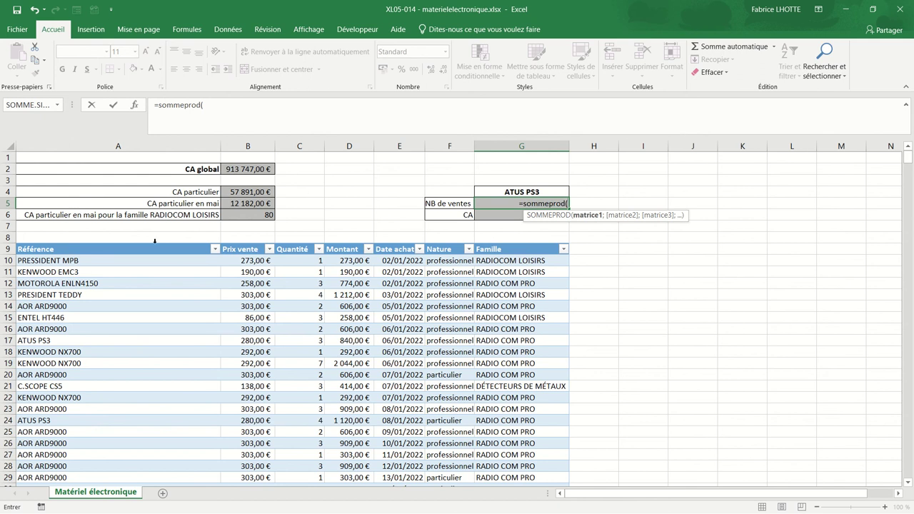
click(154, 243)
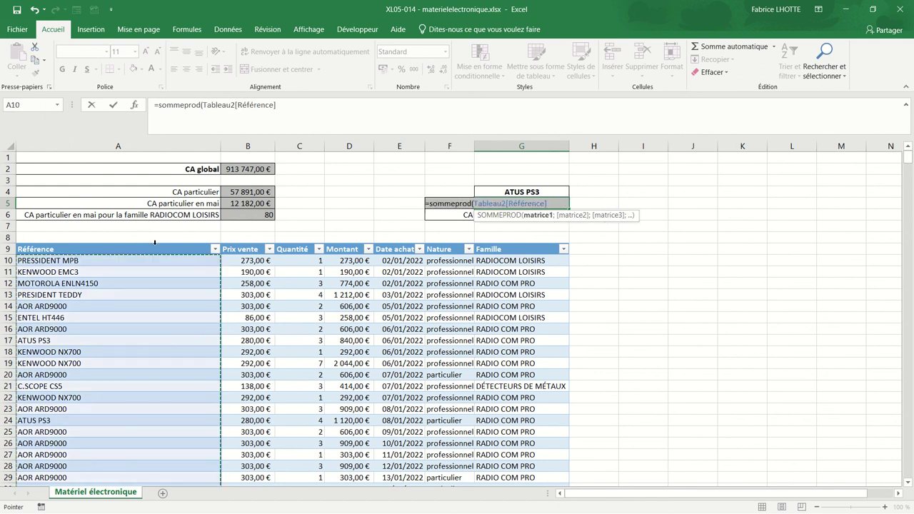
text(=)
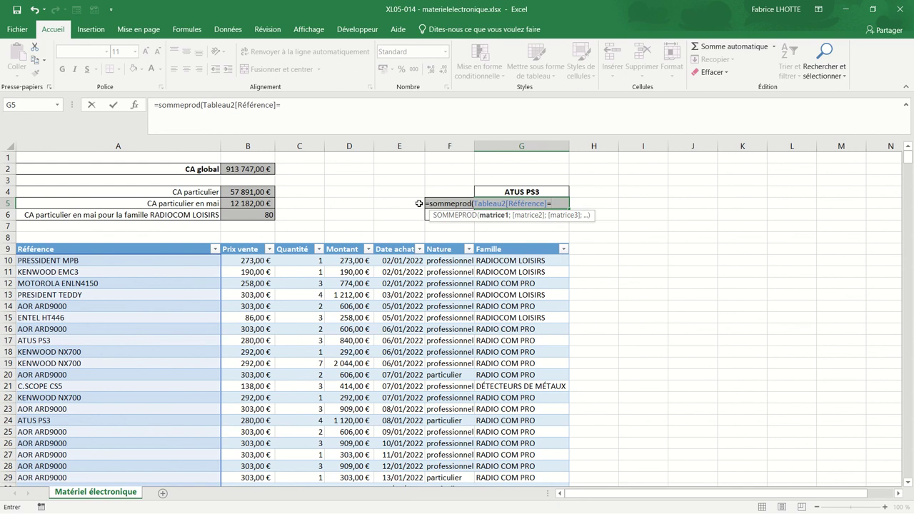
click(502, 189)
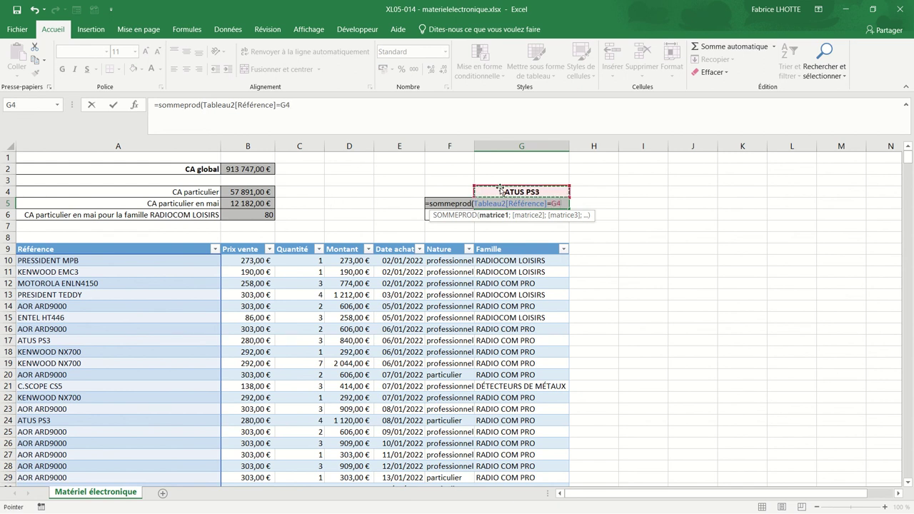
text(*)
key(BackSpace)
text())
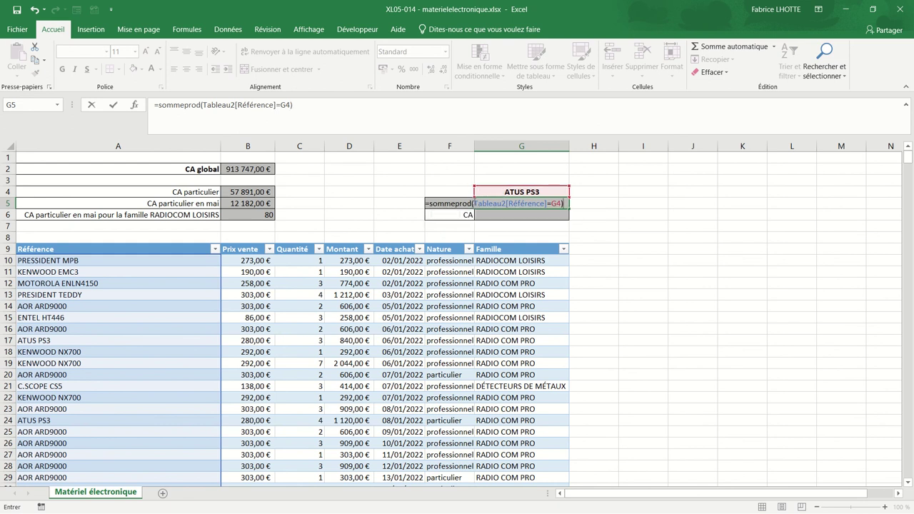
click(474, 204)
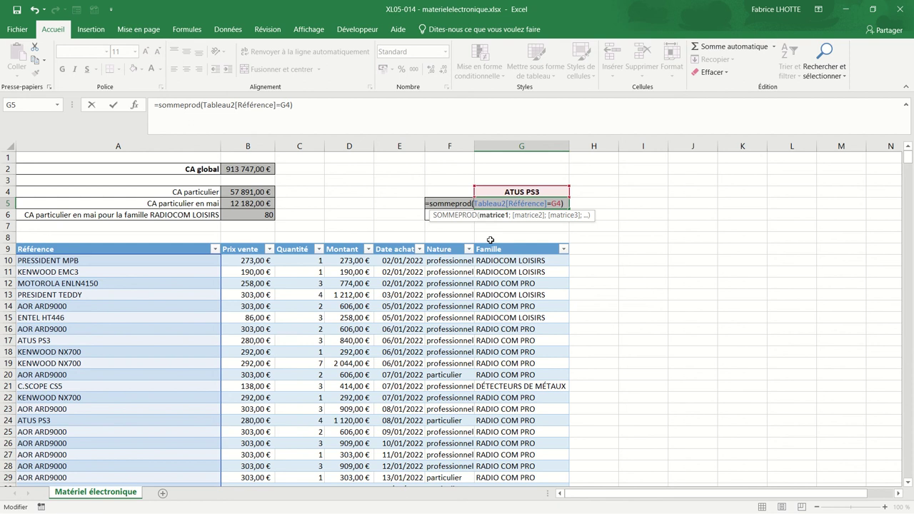
text(()
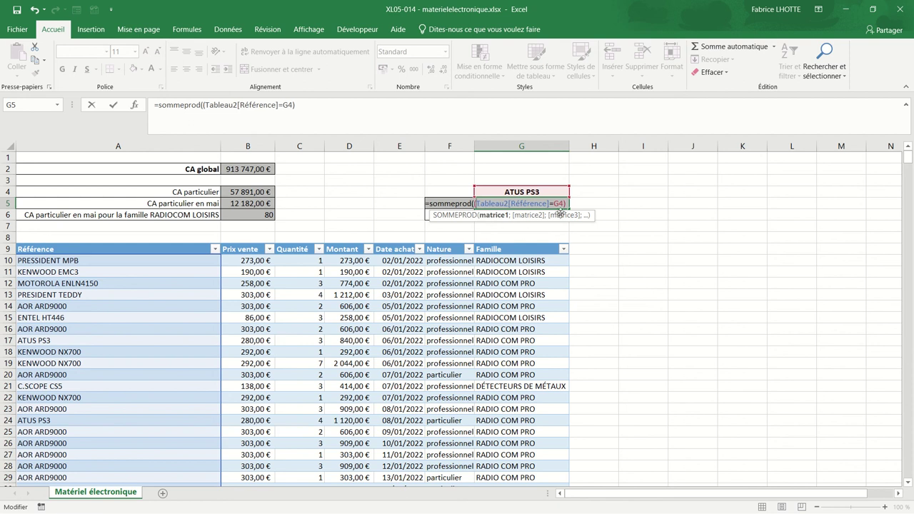
click(302, 105)
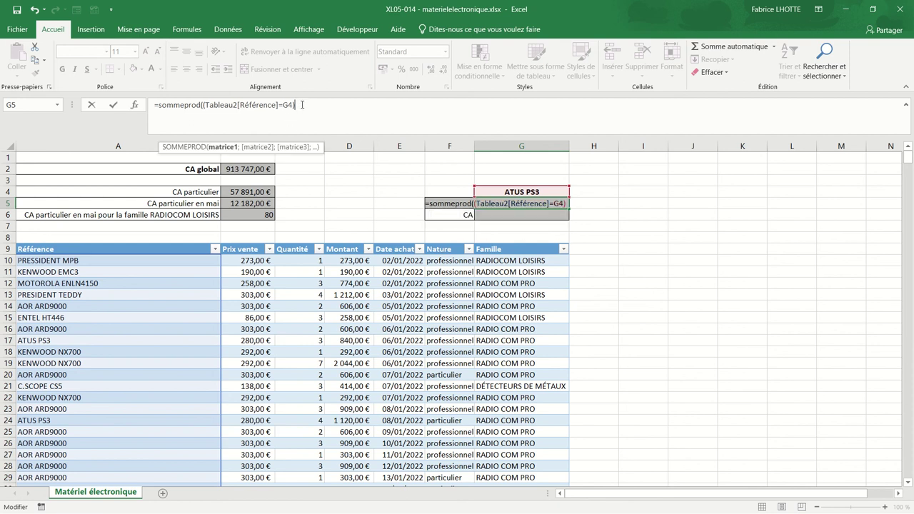
text(*)
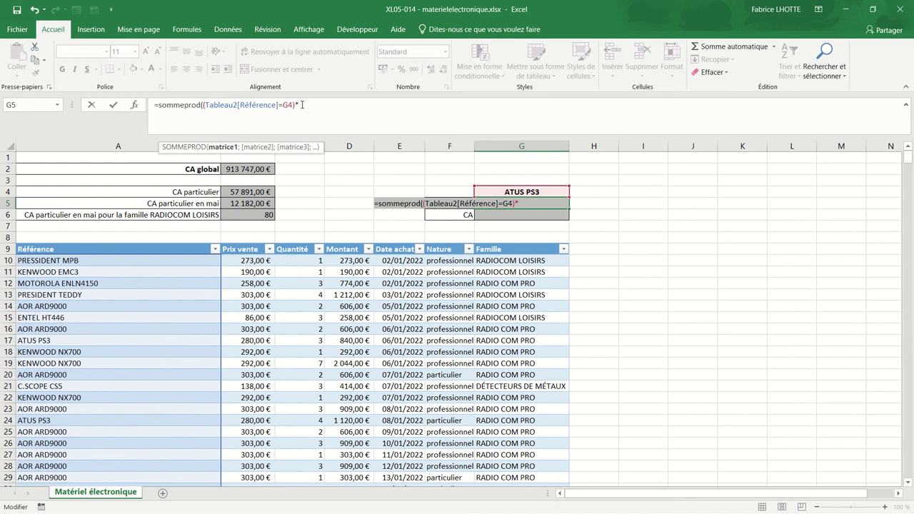
text(1)
text())
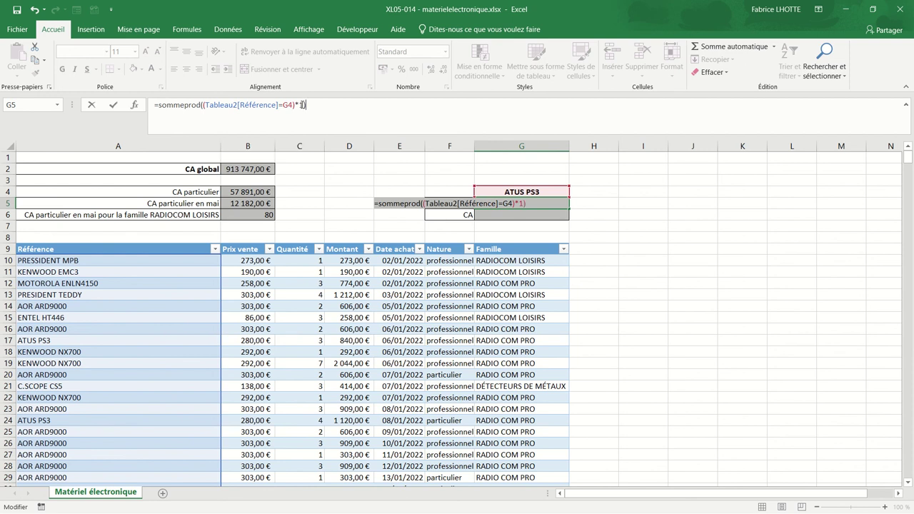
key(Return)
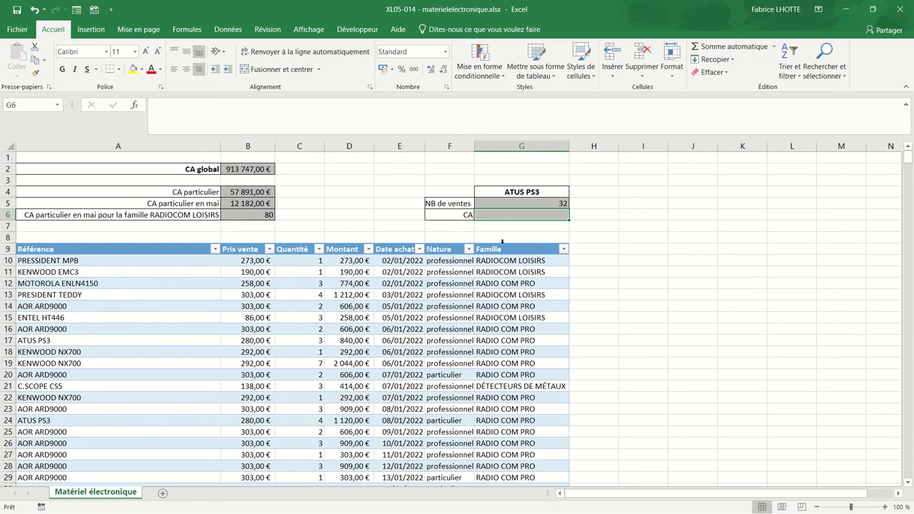
Step: Enter =SOMMEPROD((Tableau2[Référence]=G4)*Tableau2[Montant]) in G6 and format it as Comptabilité (40 040,00 €)
text(=sommepro)
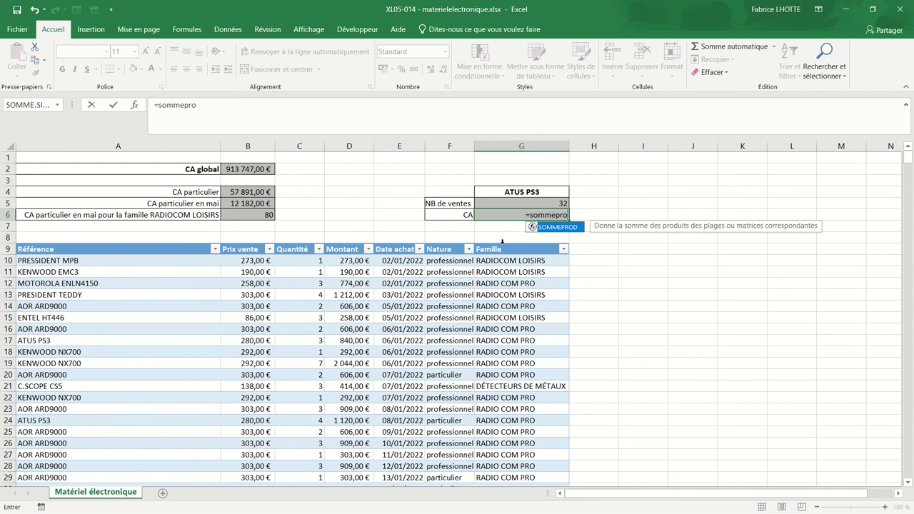
text(d(()
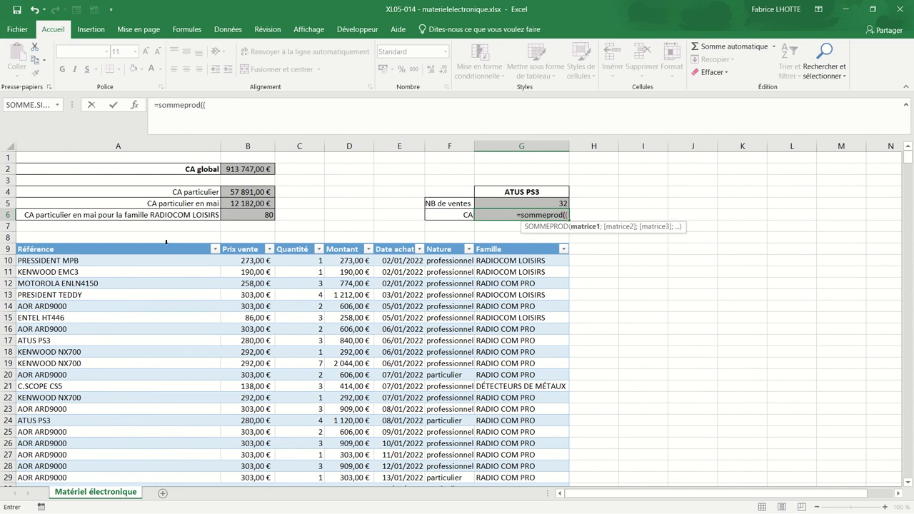
click(166, 242)
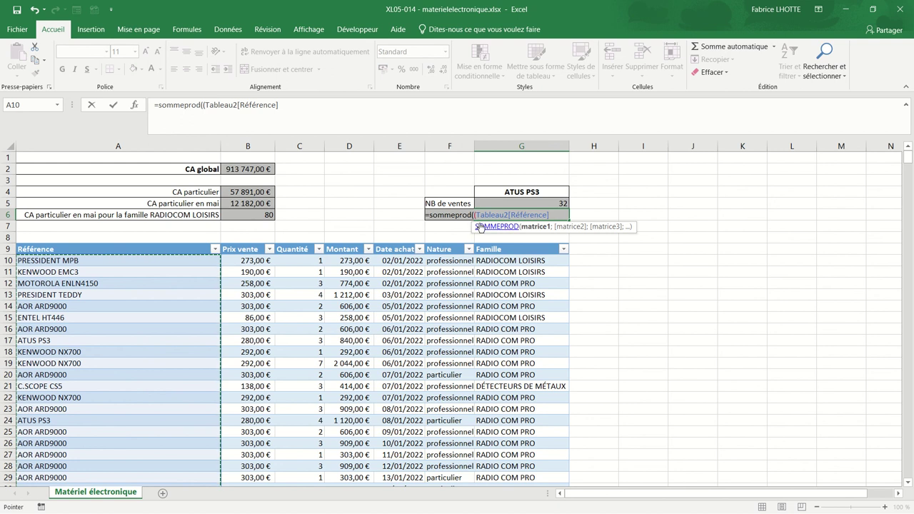
text(=)
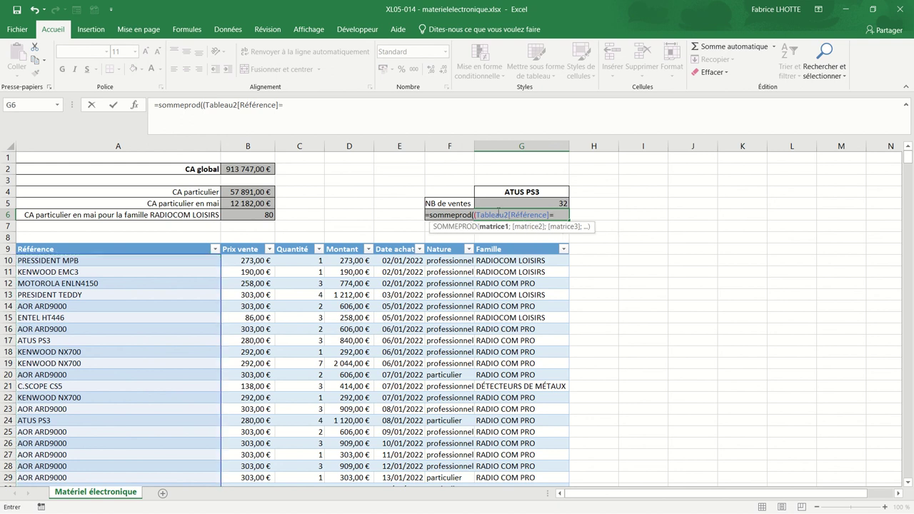
click(508, 192)
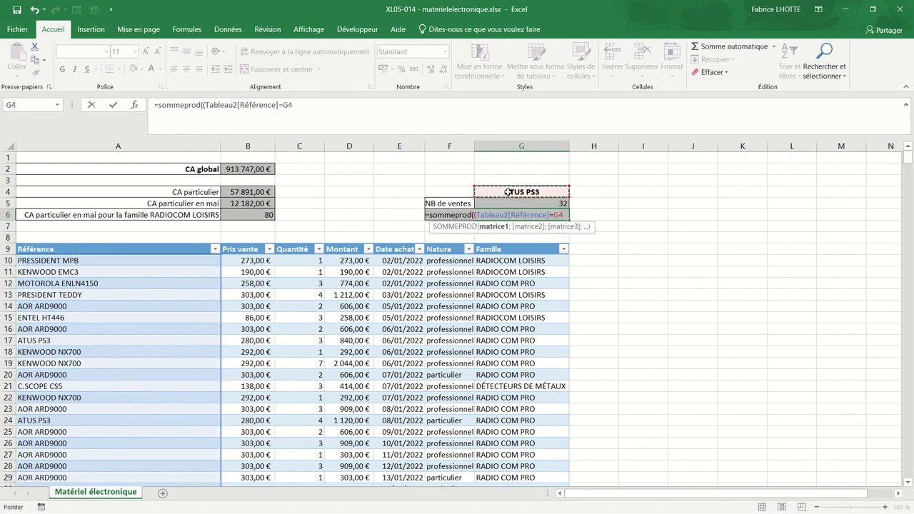
text())
text(*)
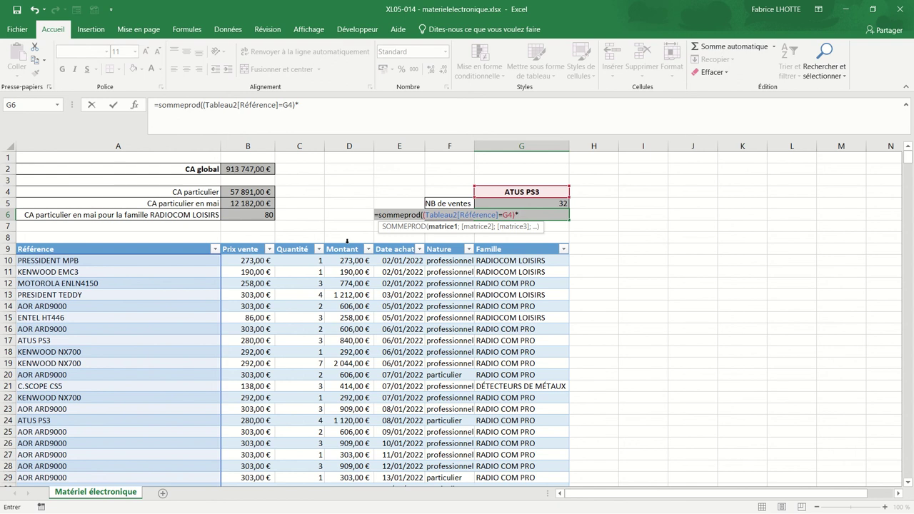
click(347, 243)
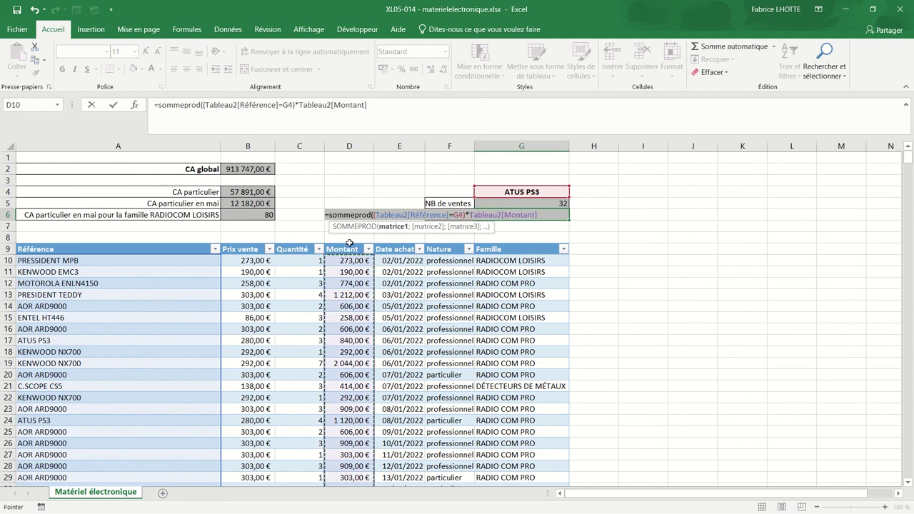
text())
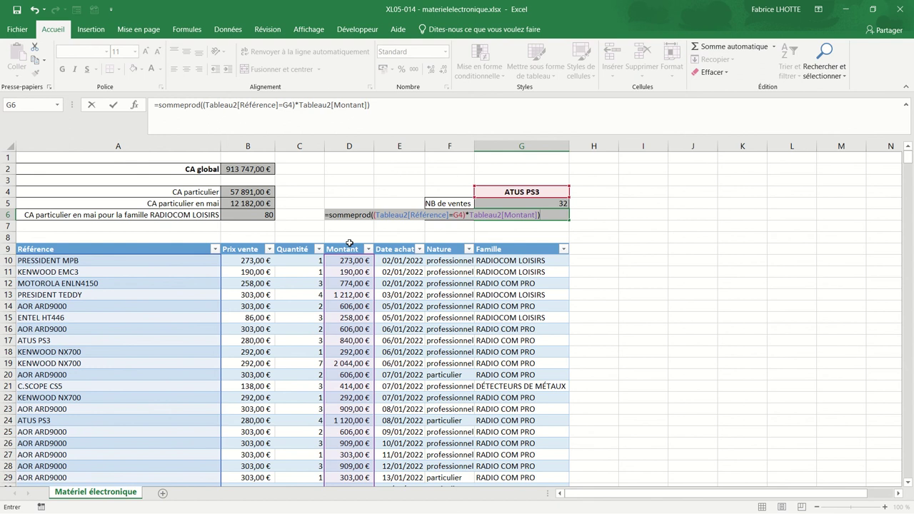
key(Return)
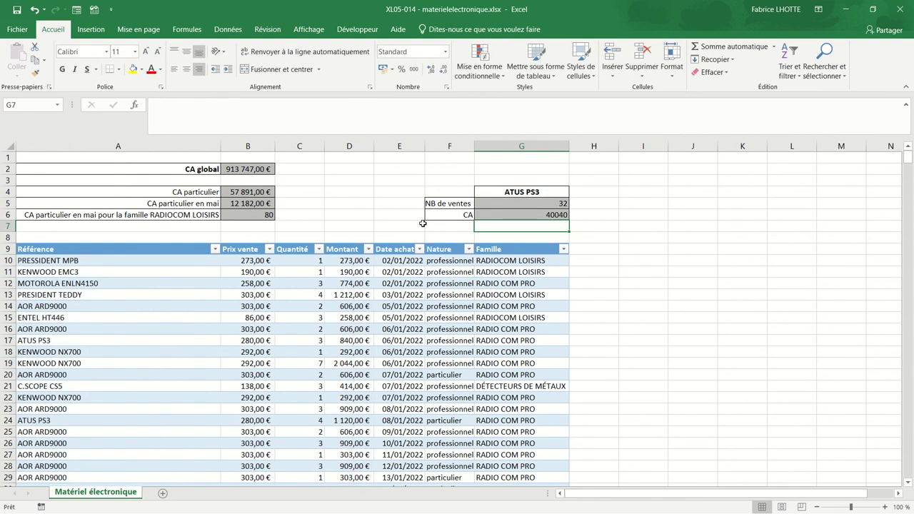
click(498, 214)
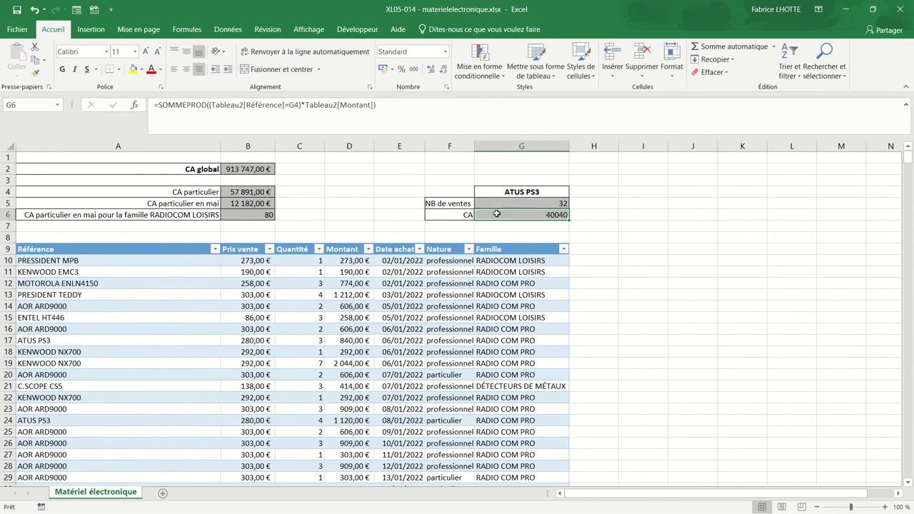
click(384, 69)
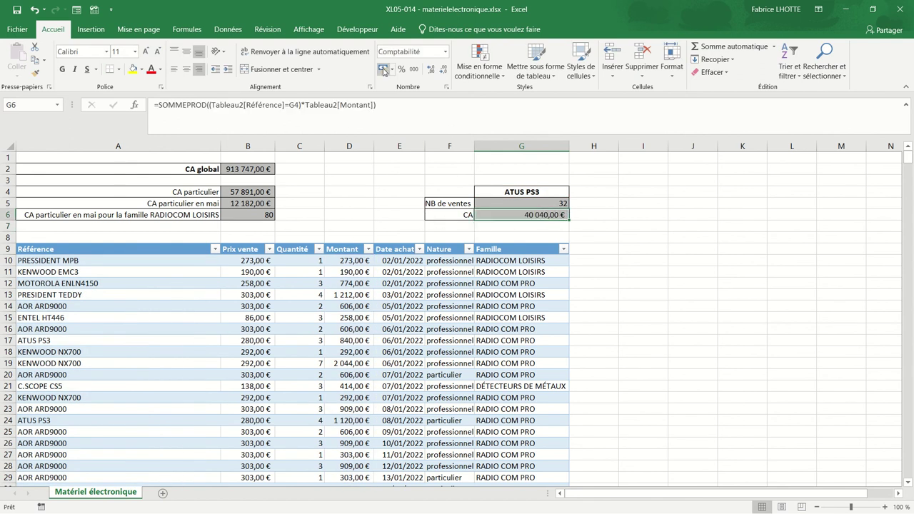